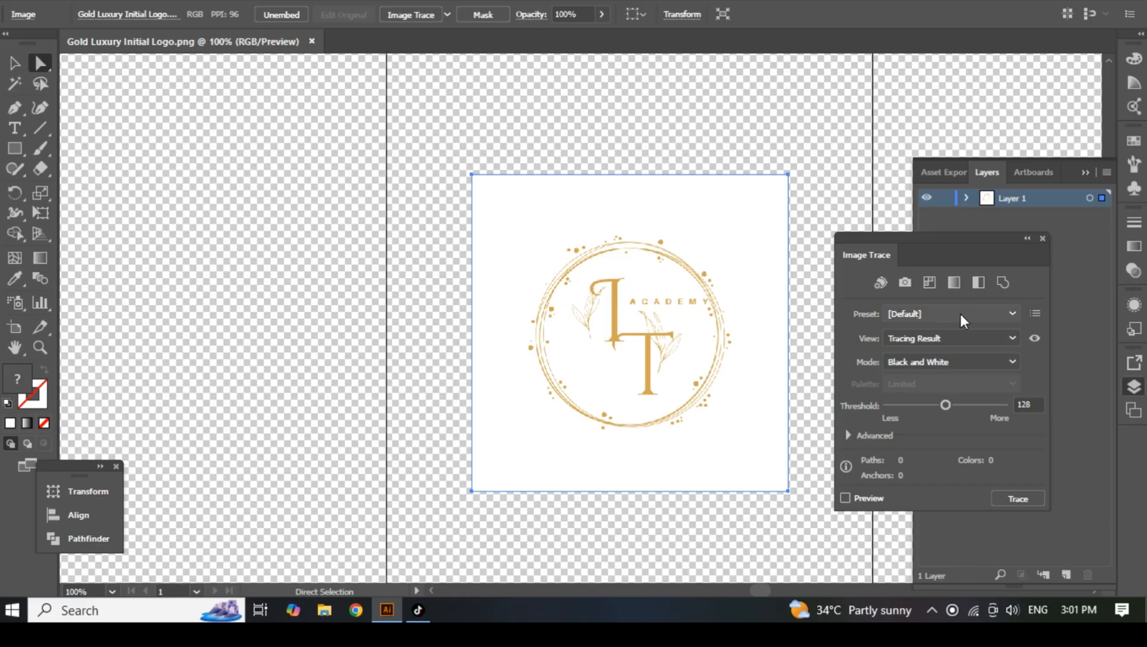
# Try tracing the logo image with the High Fidelity Photo preset and the mode switched to Black and White.
pyautogui.click(1008, 312)
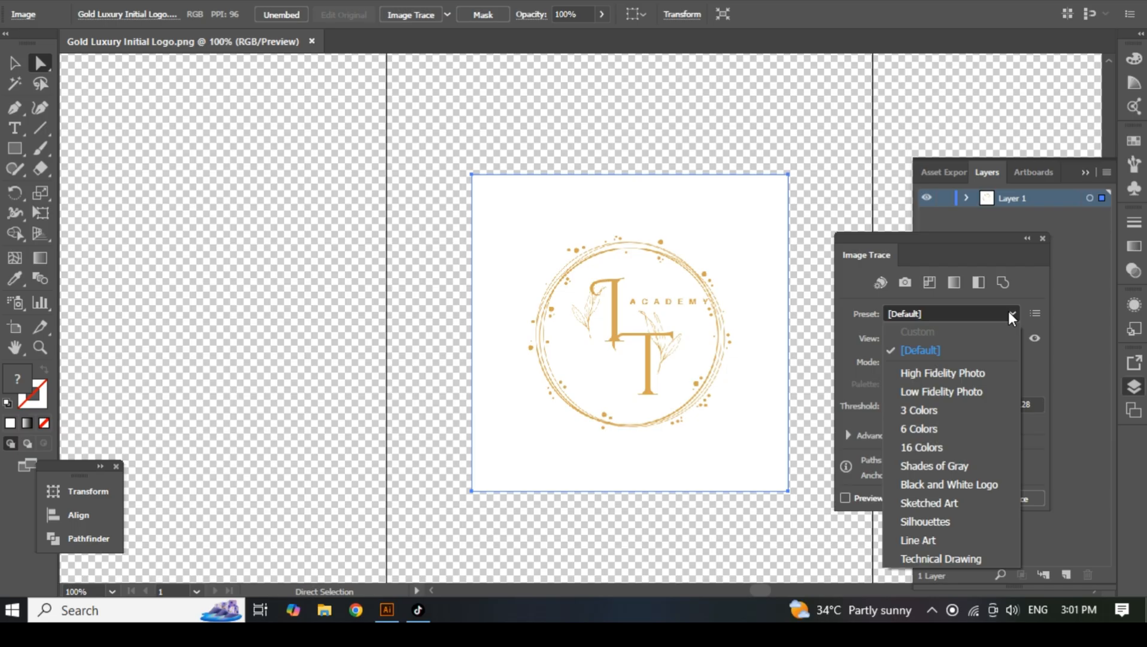
pyautogui.click(970, 373)
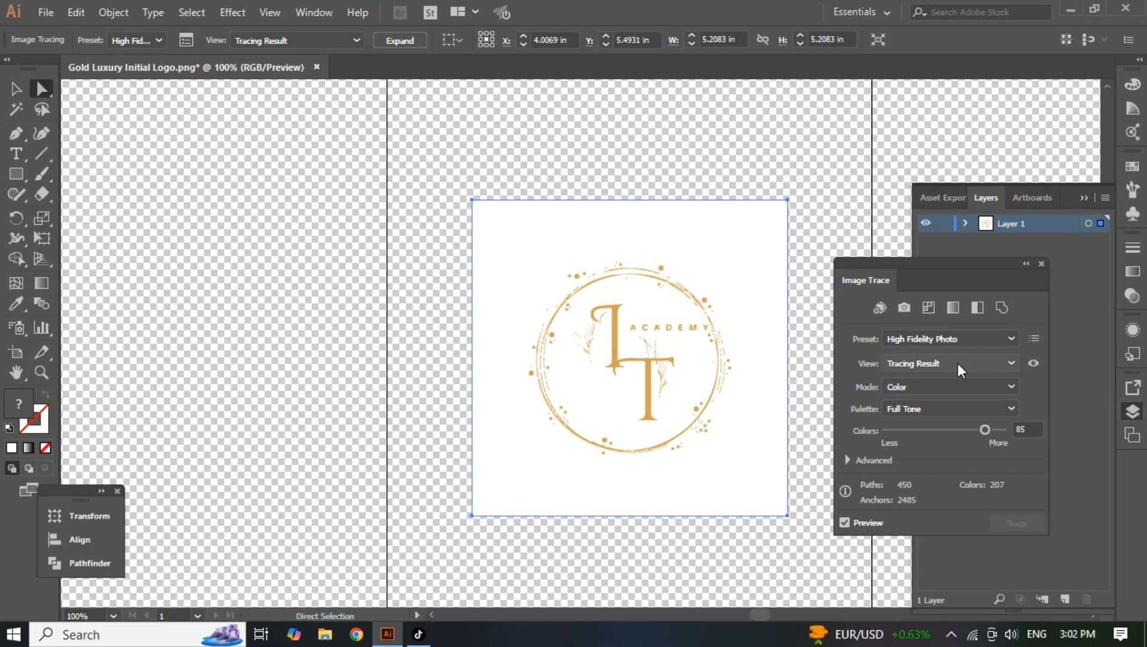
pyautogui.click(954, 385)
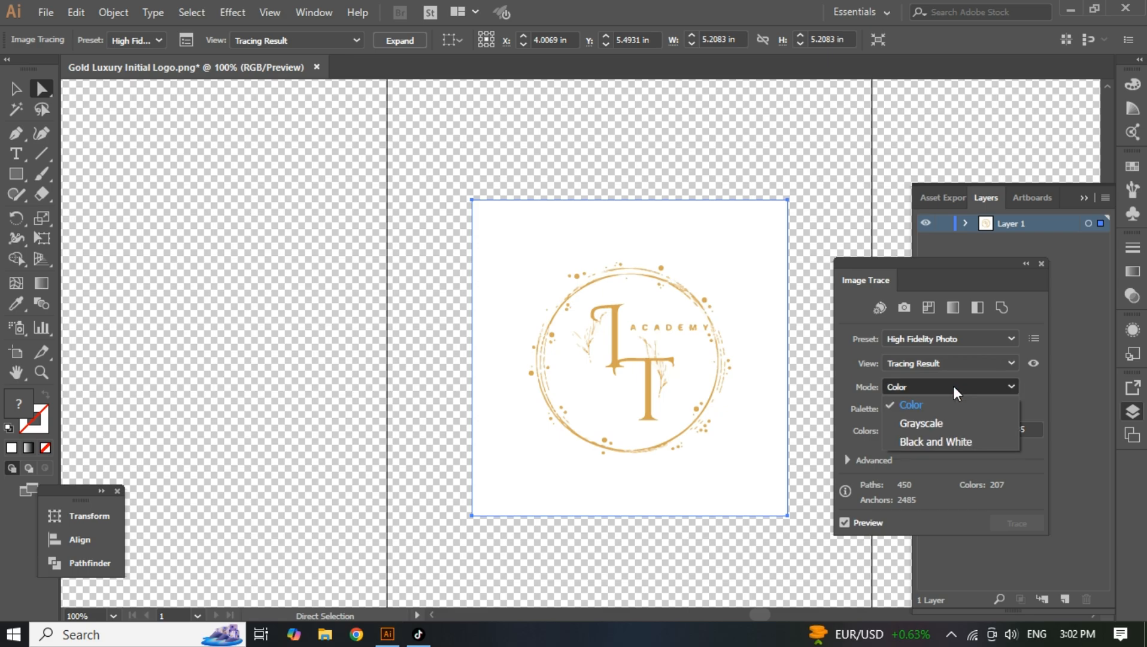
pyautogui.click(942, 439)
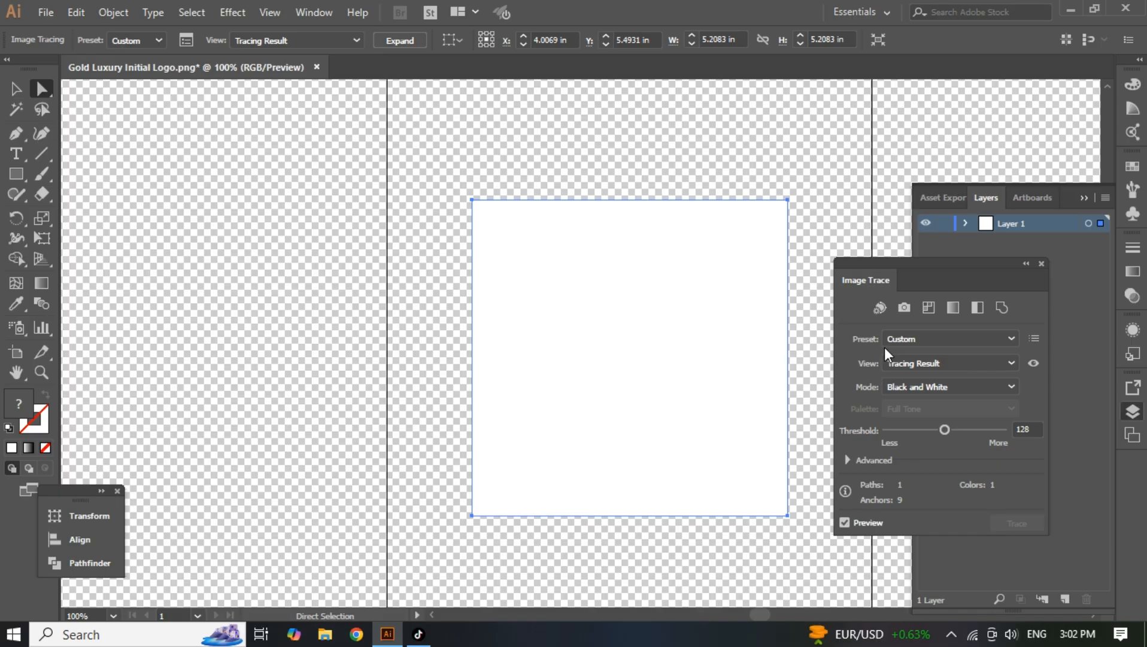
# Trace the logo image in full-tone color with the High Fidelity Photo preset.
pyautogui.click(904, 307)
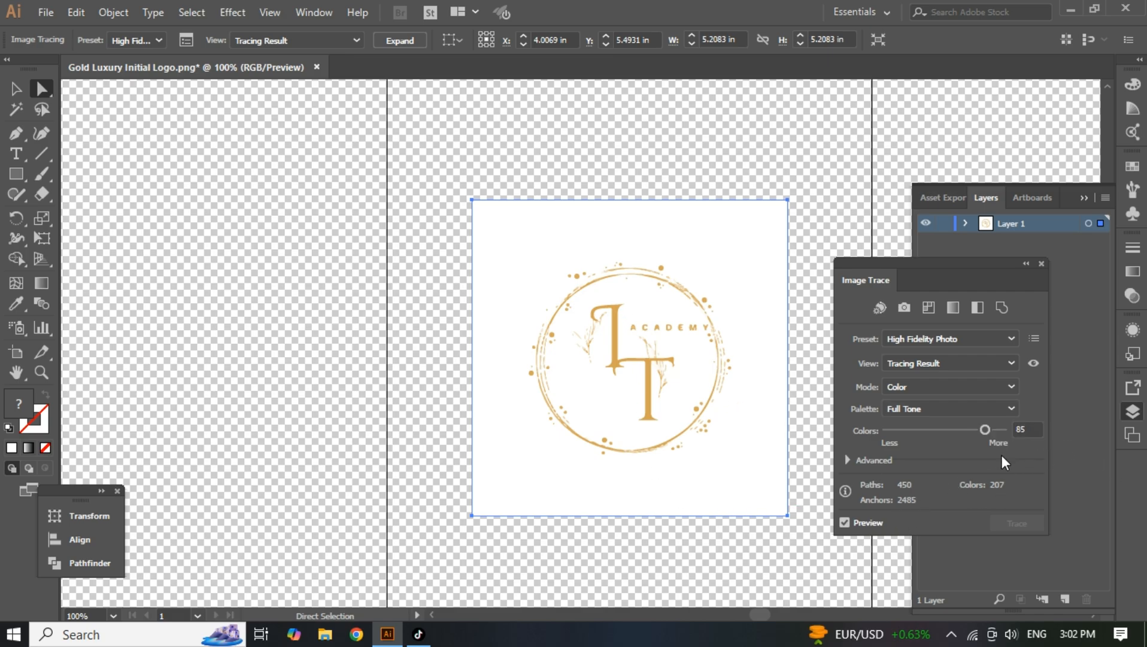
pyautogui.click(845, 522)
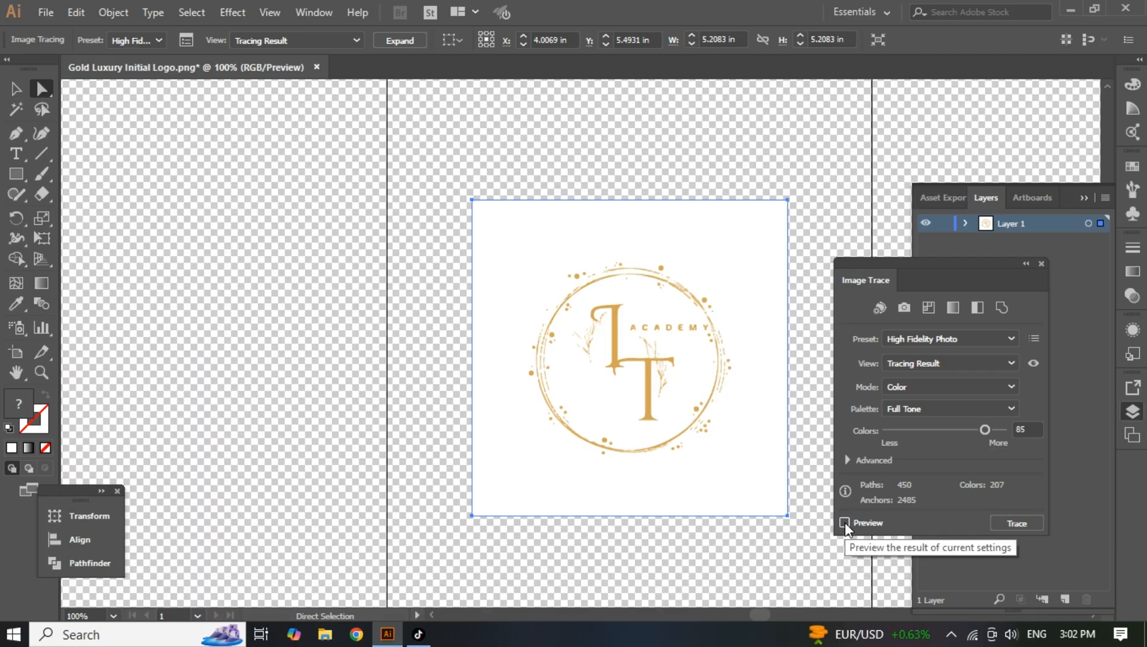
pyautogui.click(1015, 522)
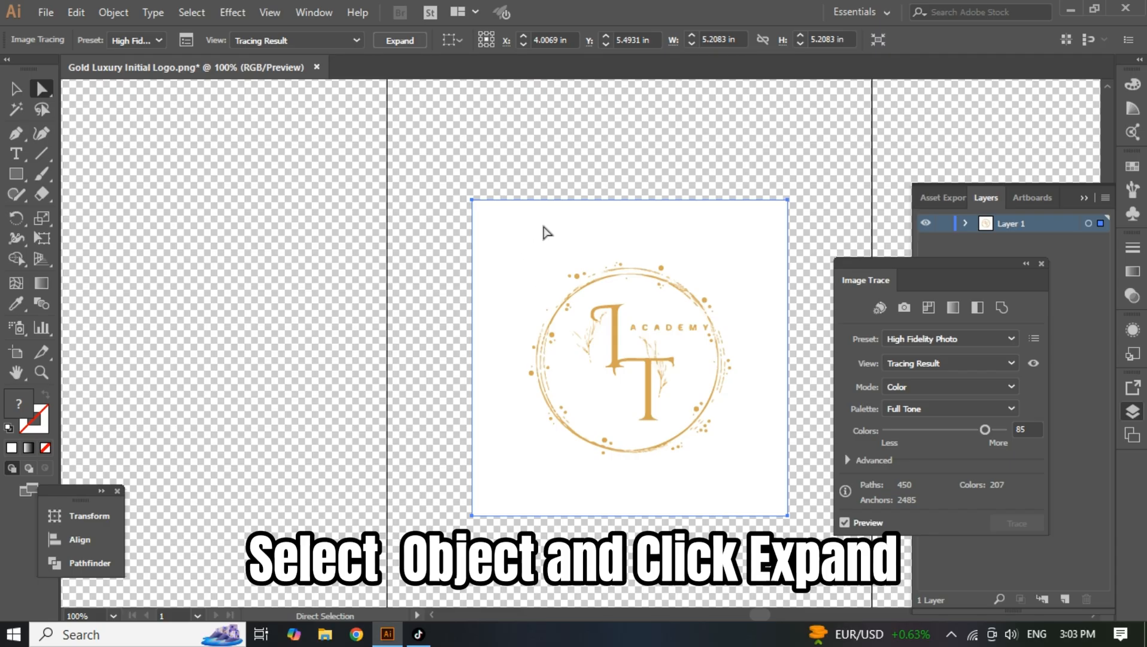
# Expand the traced logo into editable paths, with both Object and Fill included.
pyautogui.click(120, 13)
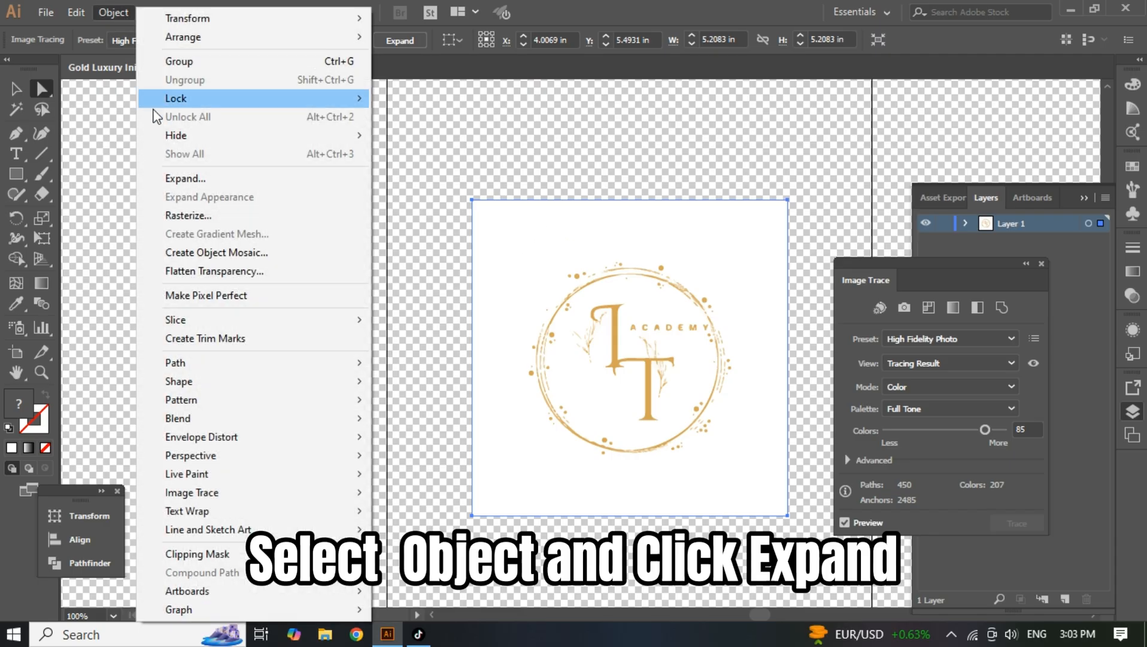
pyautogui.click(183, 177)
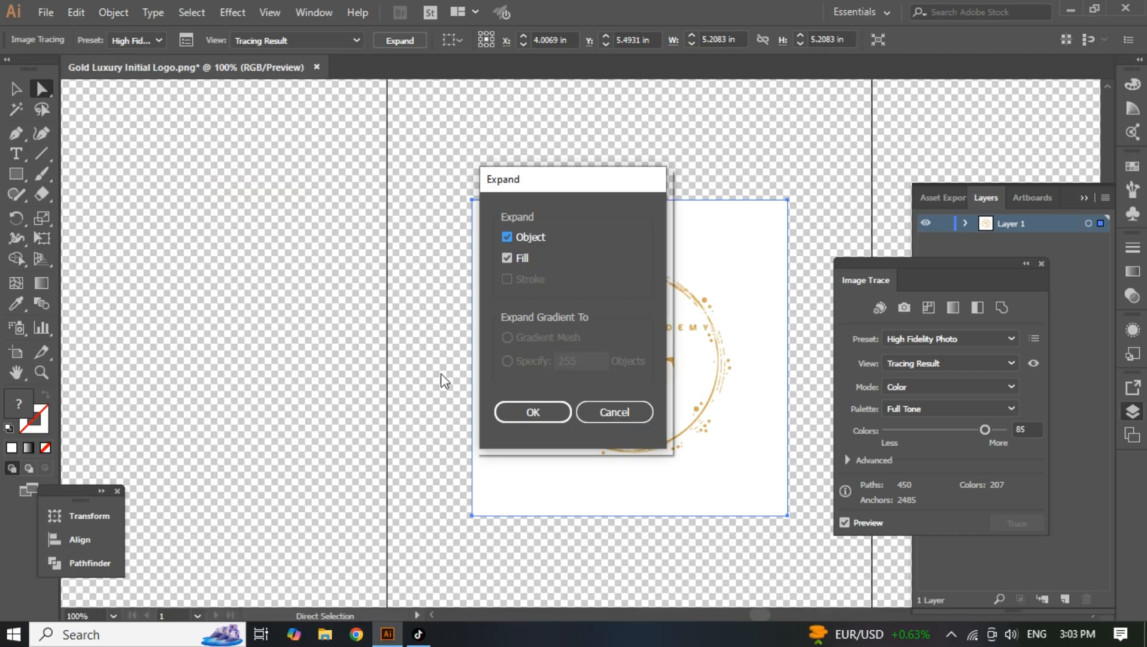
pyautogui.click(531, 411)
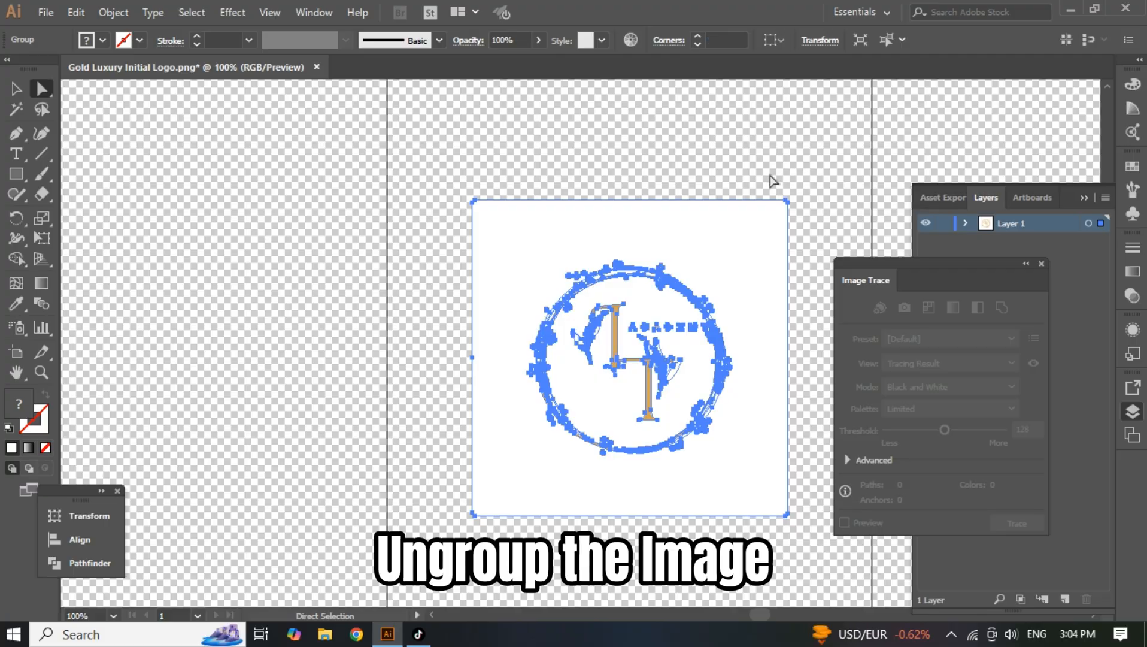
# Ungroup the expanded logo and delete the white square background behind it.
pyautogui.rightClick(679, 278)
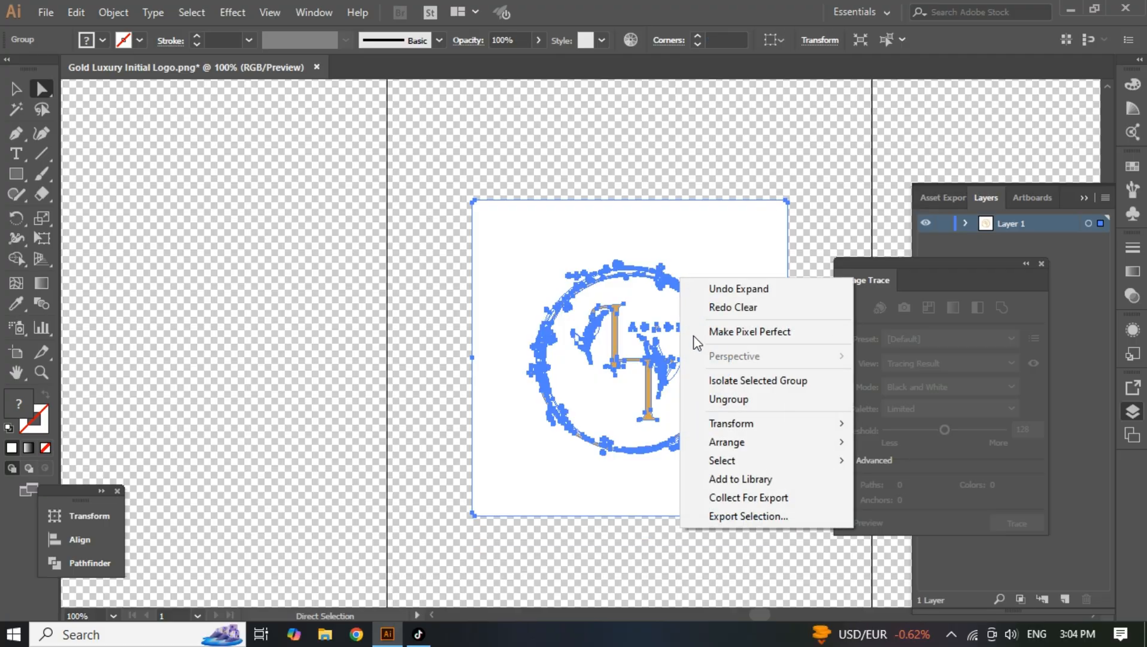
pyautogui.click(727, 399)
pyautogui.click(743, 169)
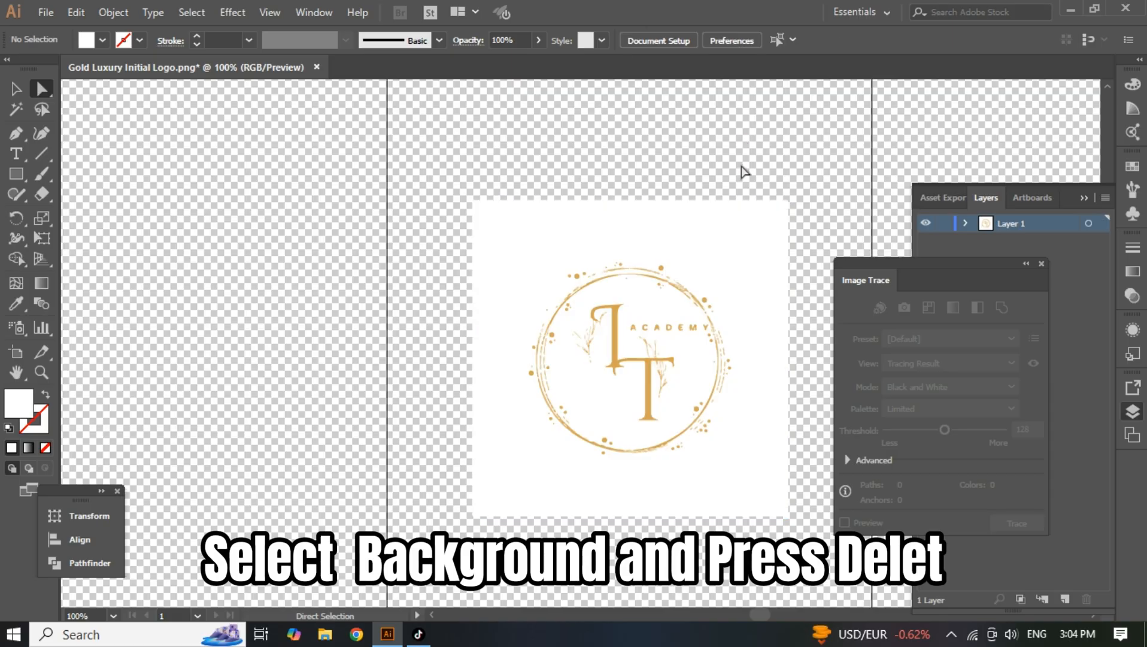
pyautogui.click(743, 221)
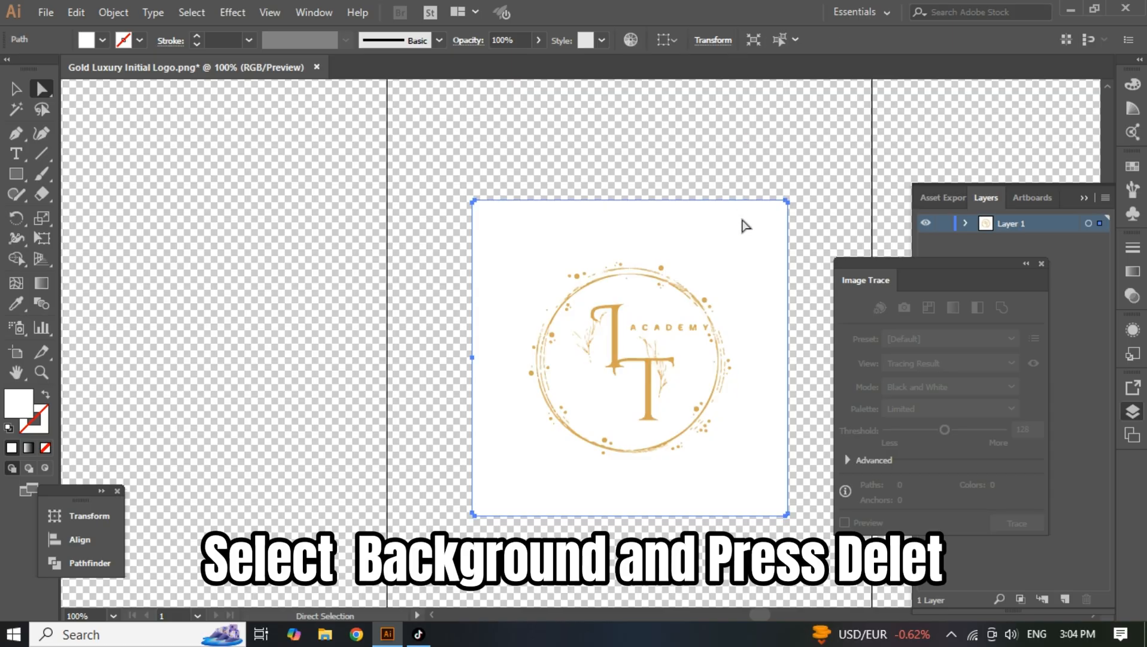
pyautogui.press('Delete')
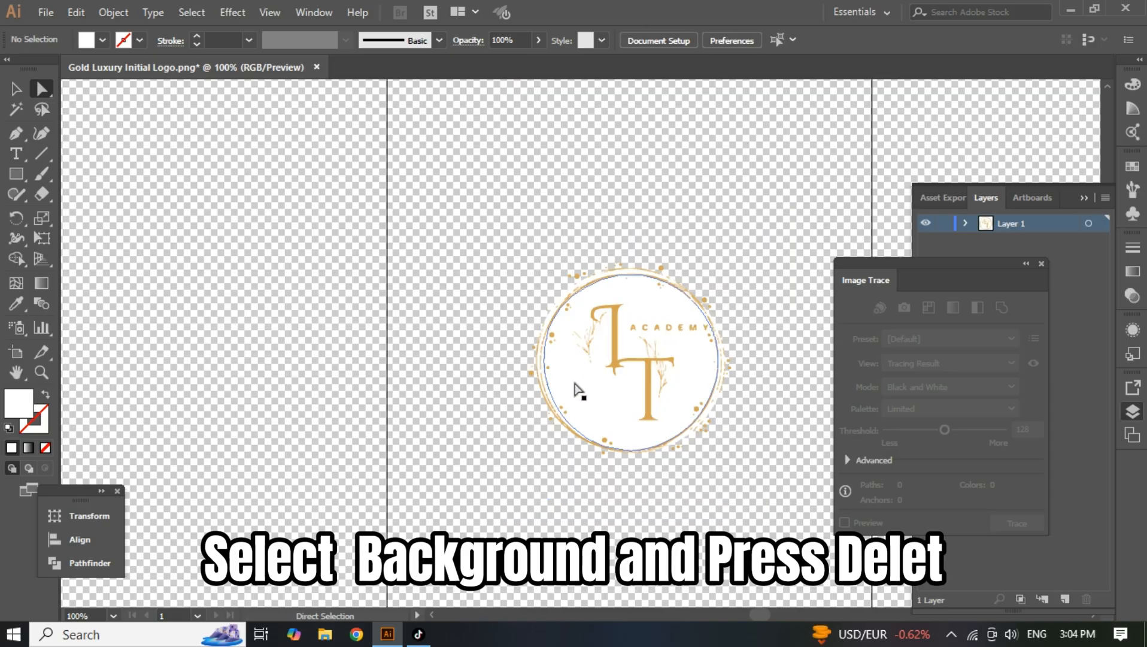
# Try deleting just the white circle inside the ring, and undo the deletion.
pyautogui.click(604, 407)
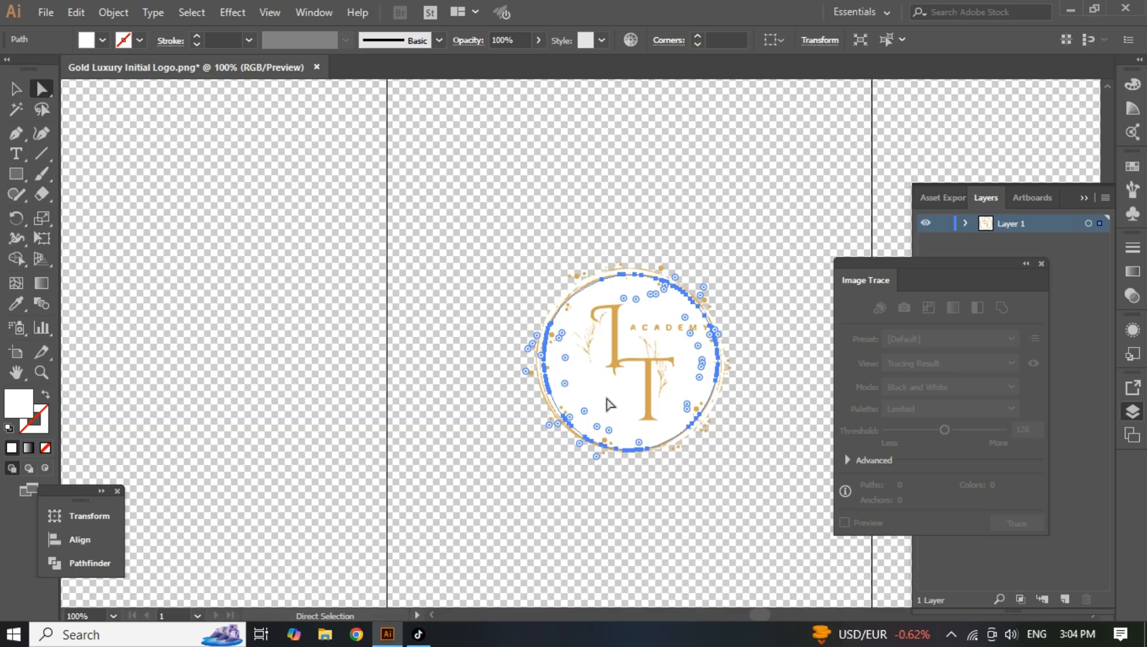
pyautogui.press('Delete')
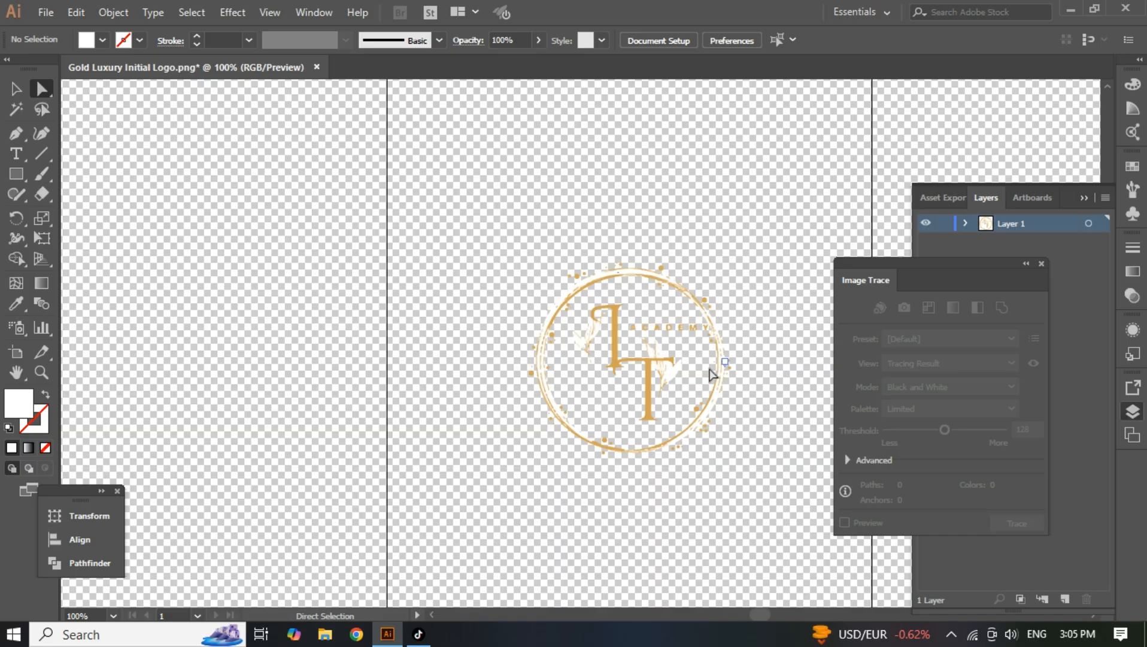
pyautogui.hotkey('ctrl', 'a')
pyautogui.hotkey('ctrl', 'z')
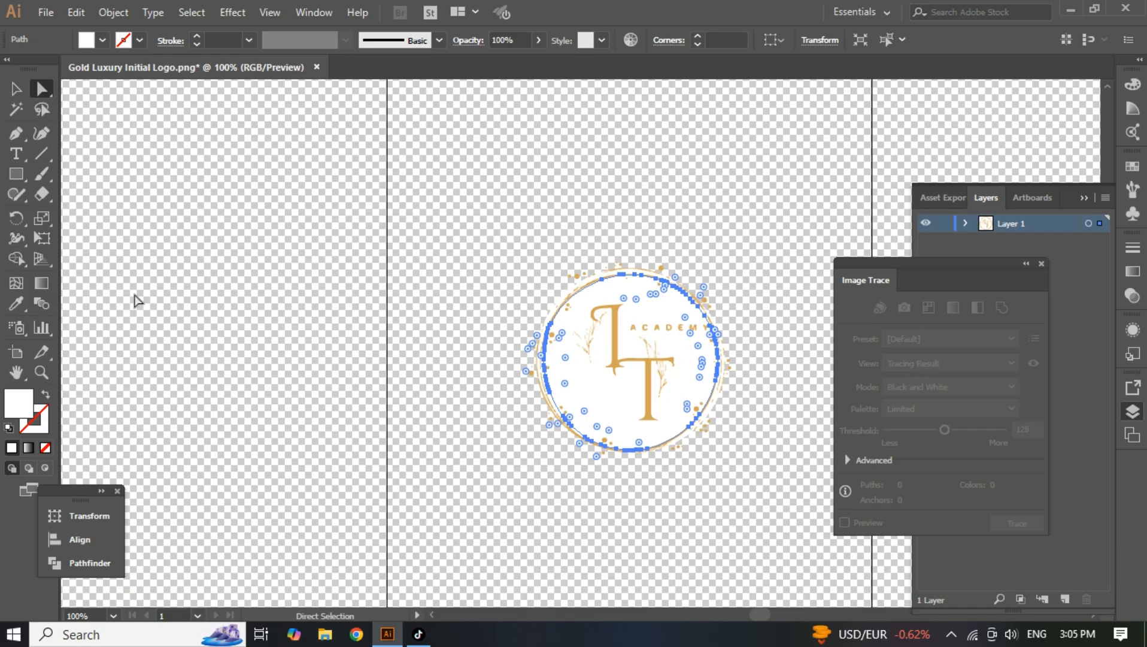
# Select all the white areas in the logo with the Magic Wand and delete them together.
pyautogui.click(106, 242)
pyautogui.click(16, 108)
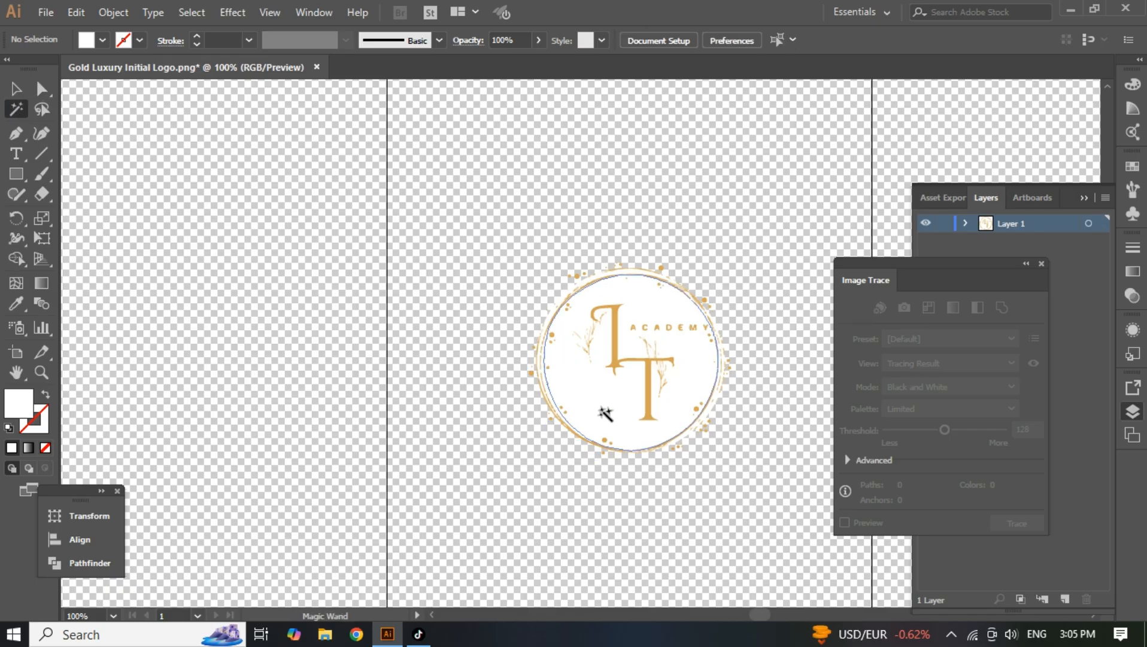
pyautogui.click(606, 411)
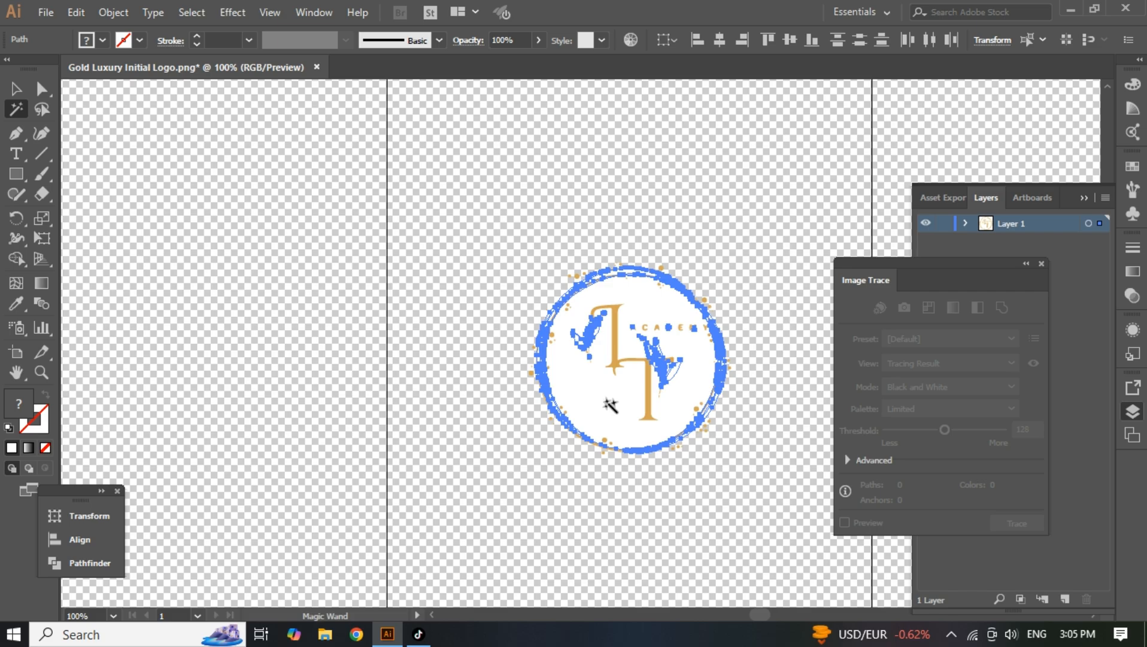
pyautogui.press('Delete')
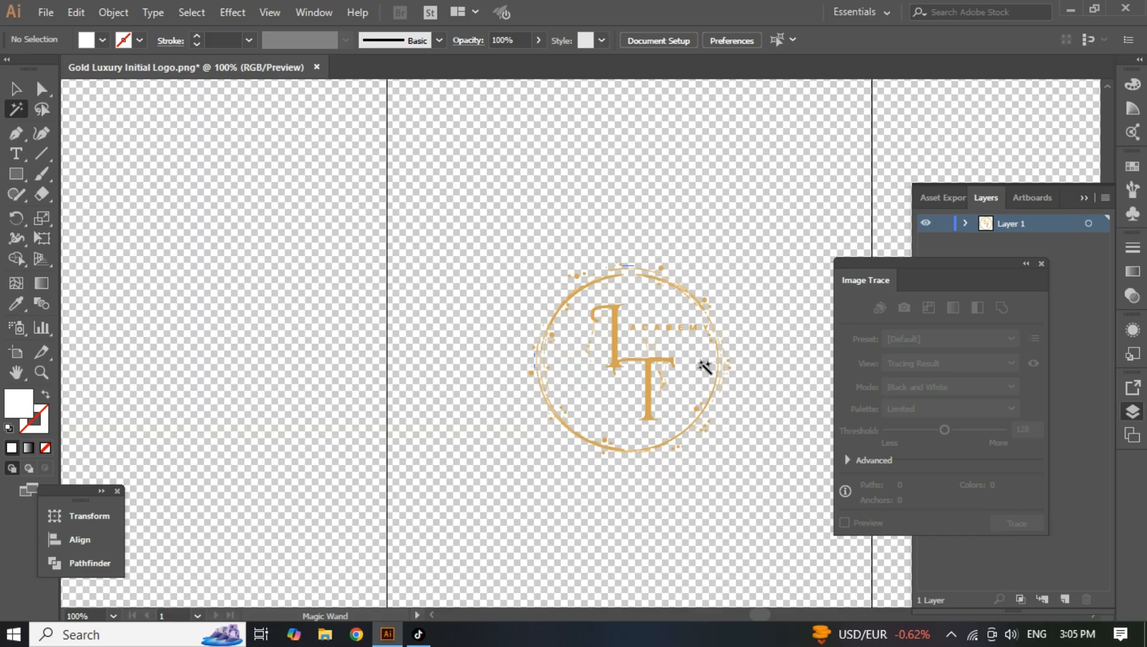
# Examine the logo at 300% magnification for leftover white areas around the ring, leaves and lettering.
pyautogui.scroll(-2, 746, 367)
pyautogui.scroll(3, 703, 414)
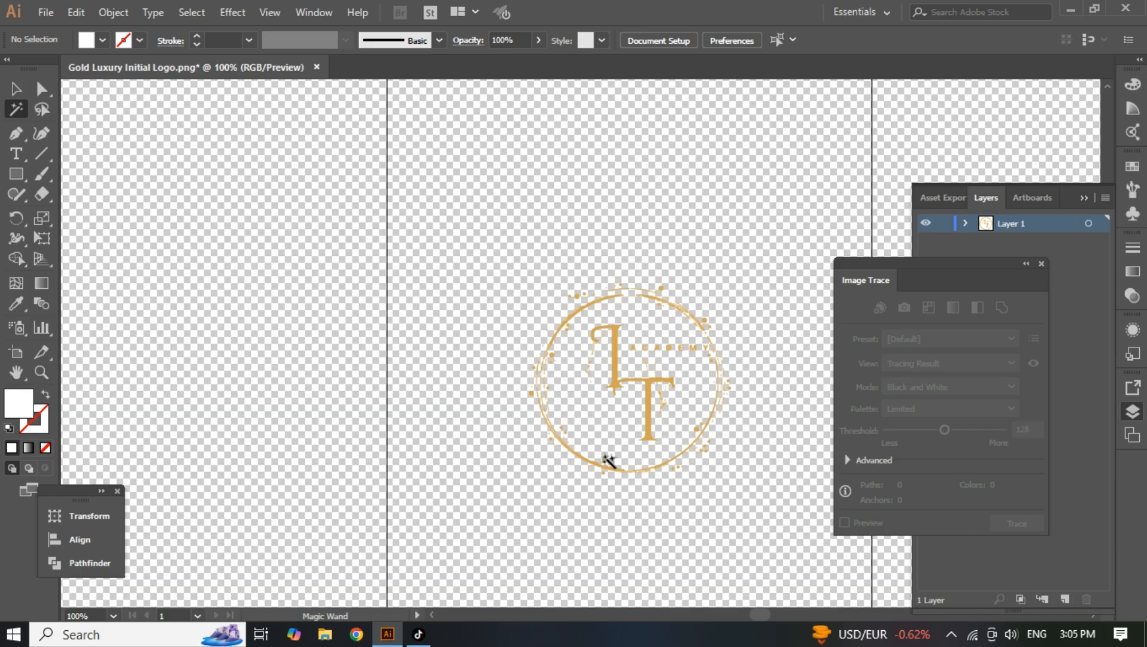
pyautogui.click(44, 372)
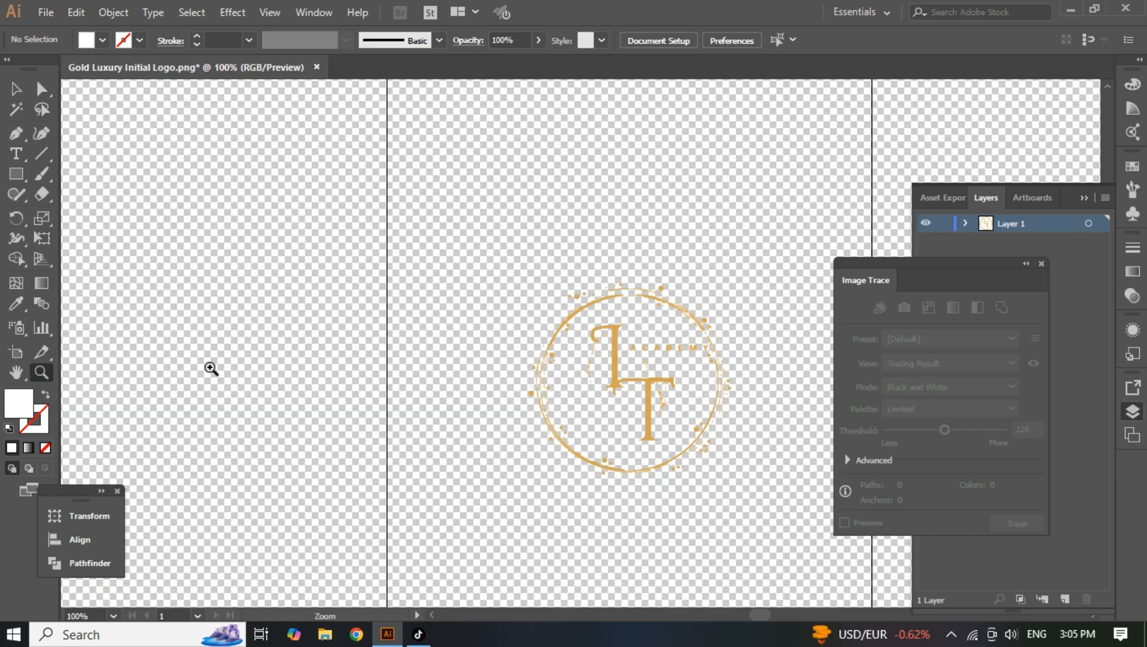
pyautogui.click(673, 345)
pyautogui.click(657, 400)
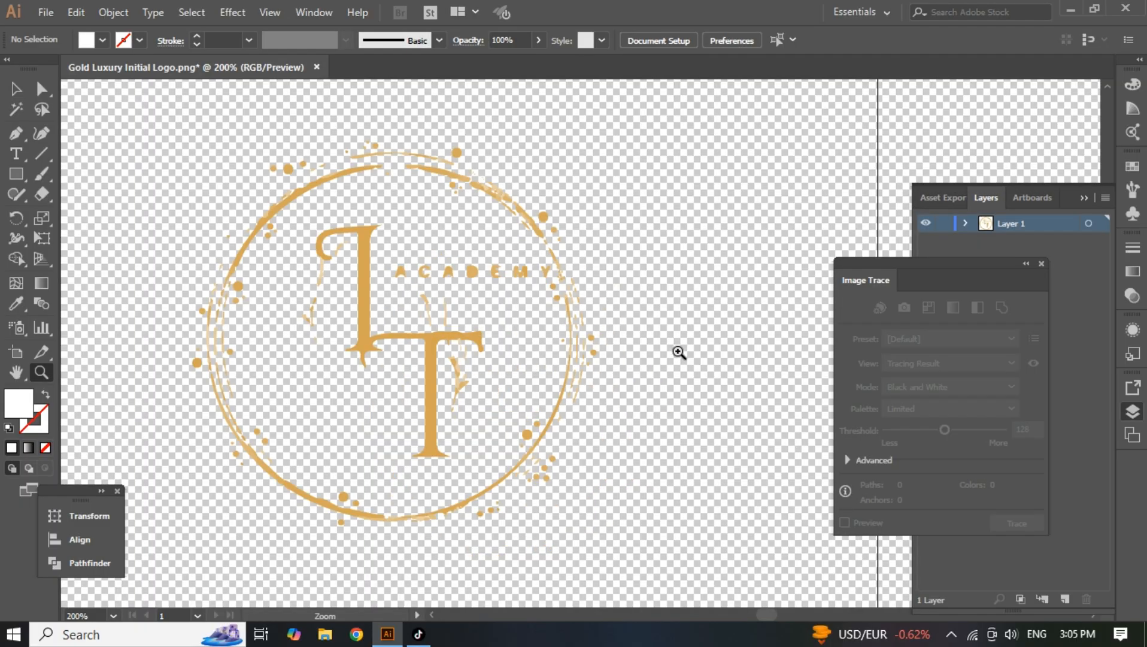
pyautogui.click(475, 336)
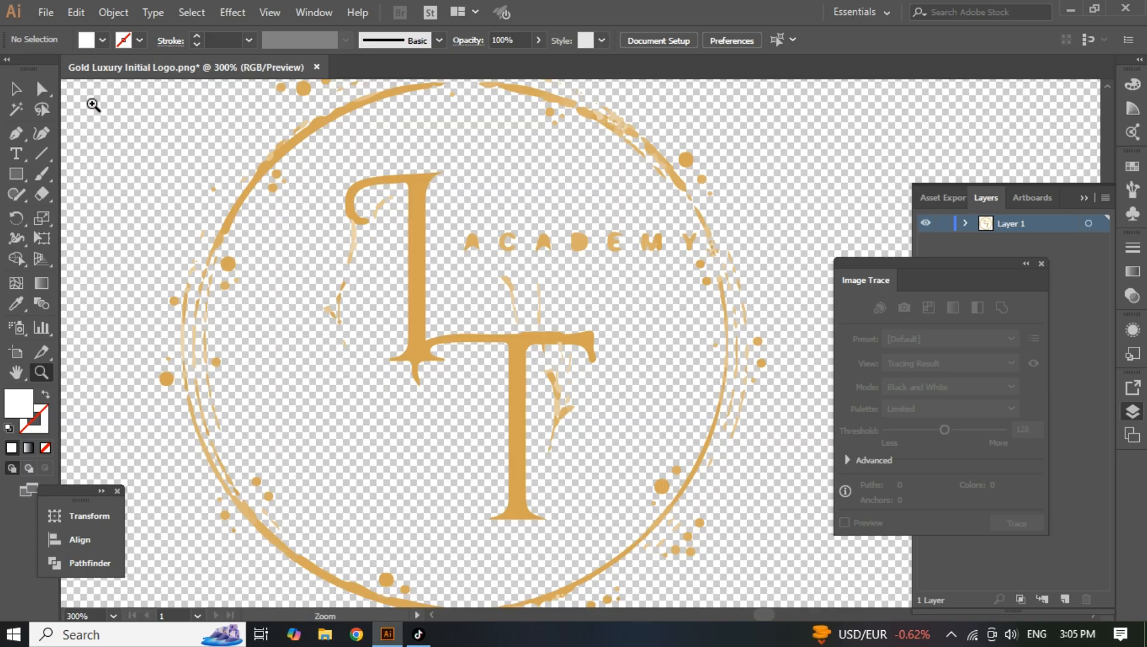
# Check with the Selection tool whether the leaves and ACADEMY letters can be selected individually.
pyautogui.click(16, 89)
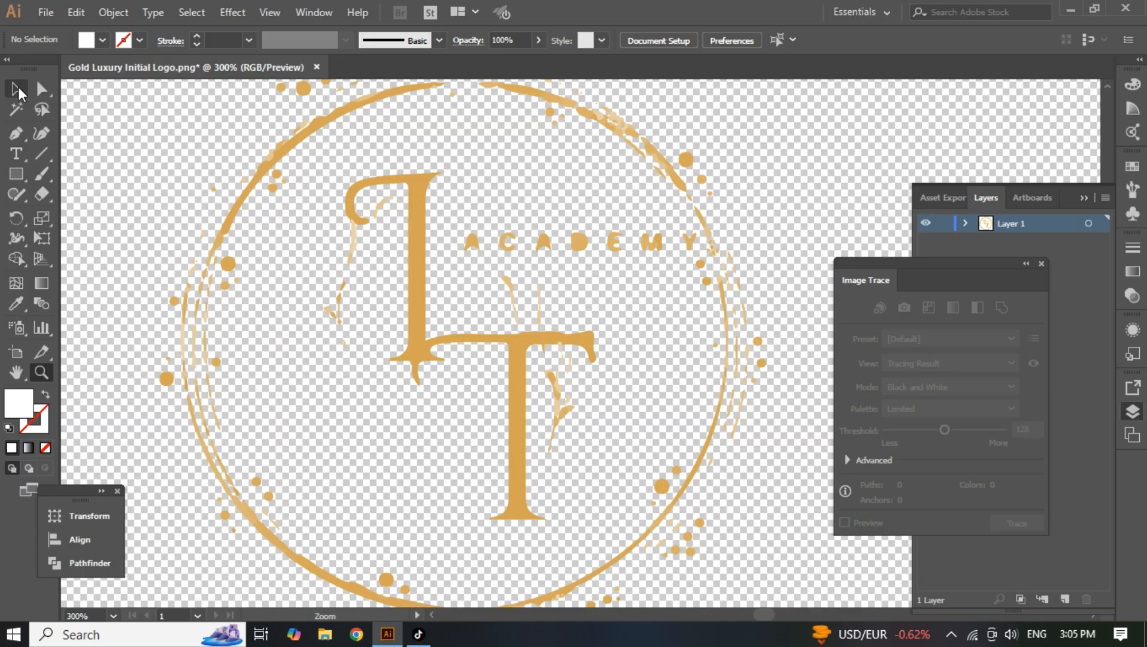
pyautogui.click(340, 302)
pyautogui.click(340, 413)
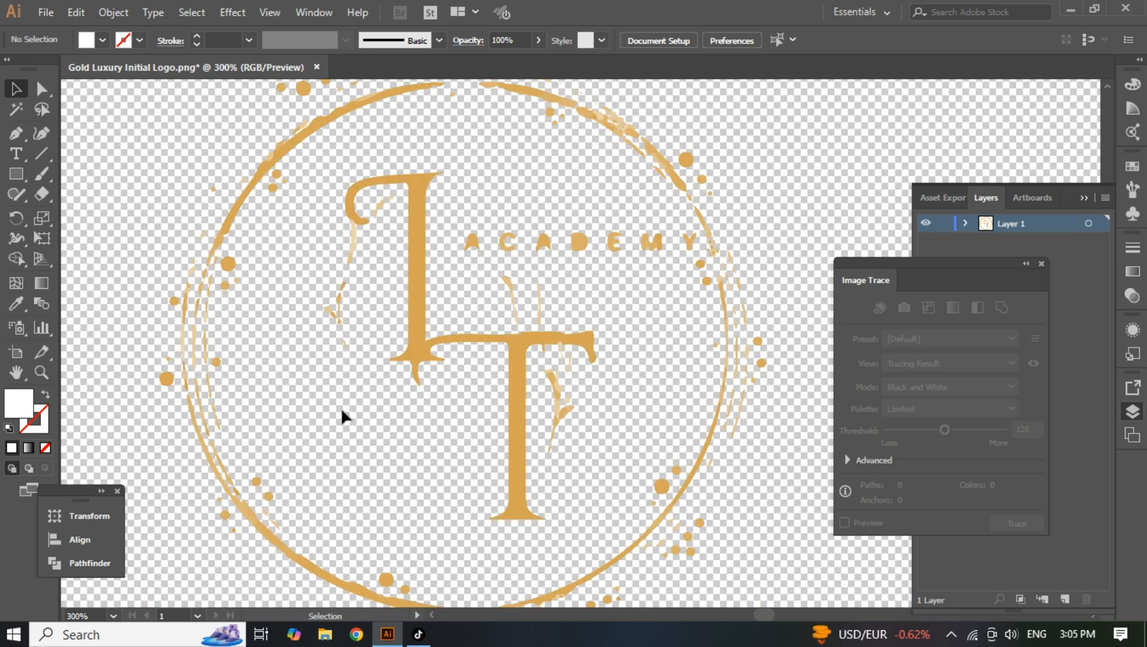
pyautogui.click(562, 413)
pyautogui.click(821, 170)
pyautogui.click(579, 242)
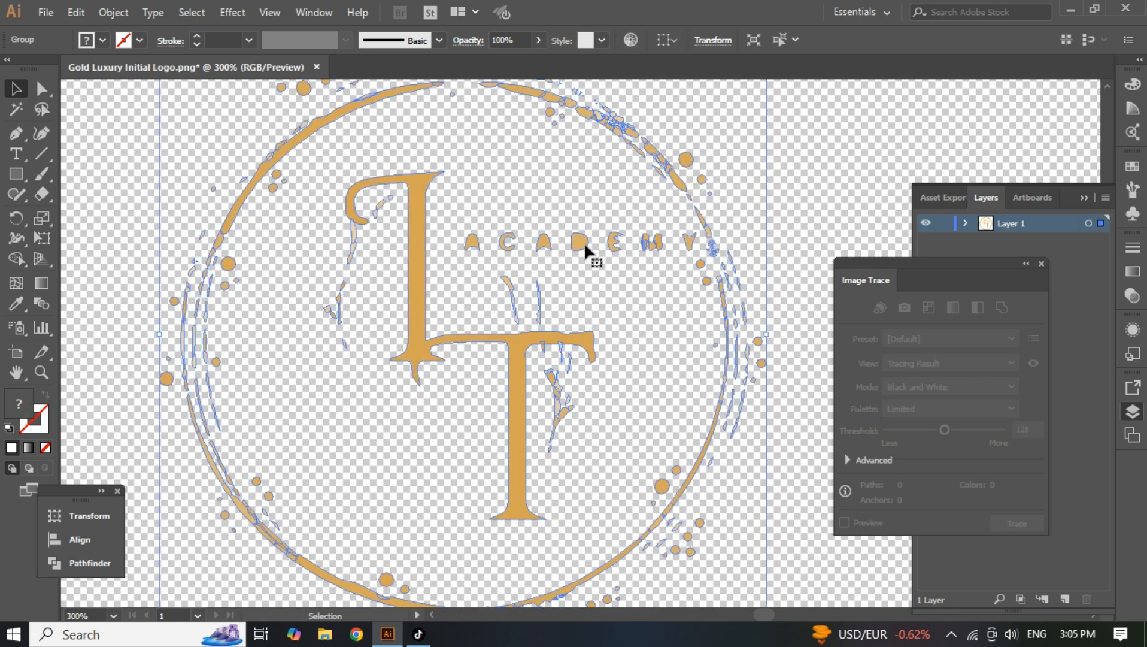
pyautogui.click(833, 170)
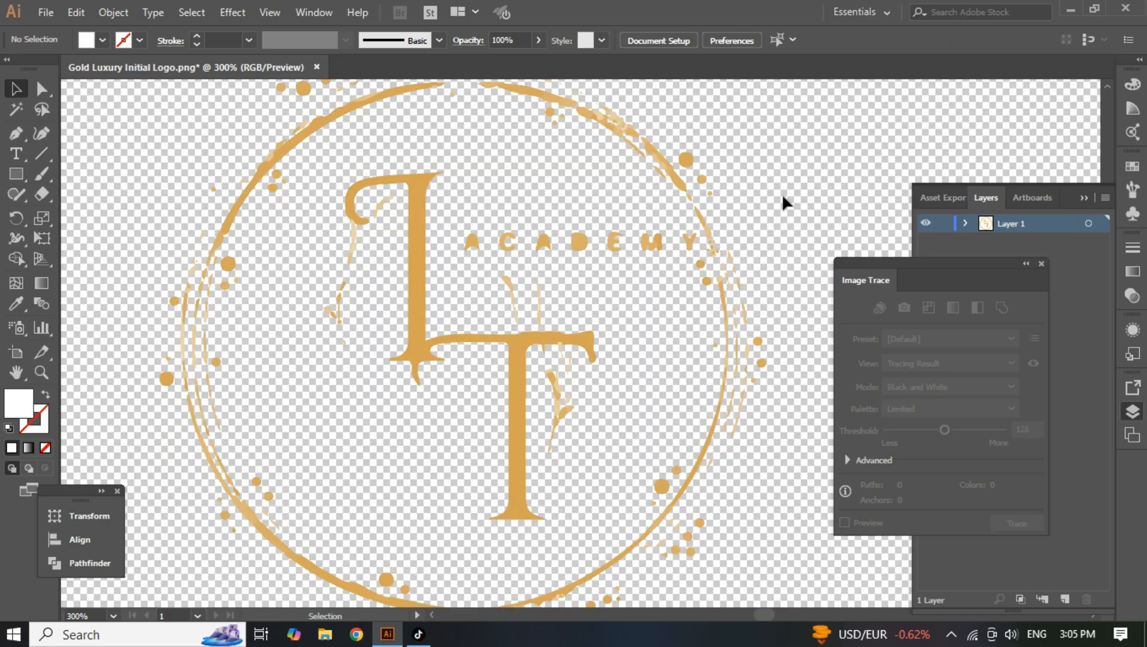
pyautogui.click(472, 244)
pyautogui.click(893, 126)
pyautogui.scroll(-1, 616, 455)
pyautogui.scroll(-2, 616, 467)
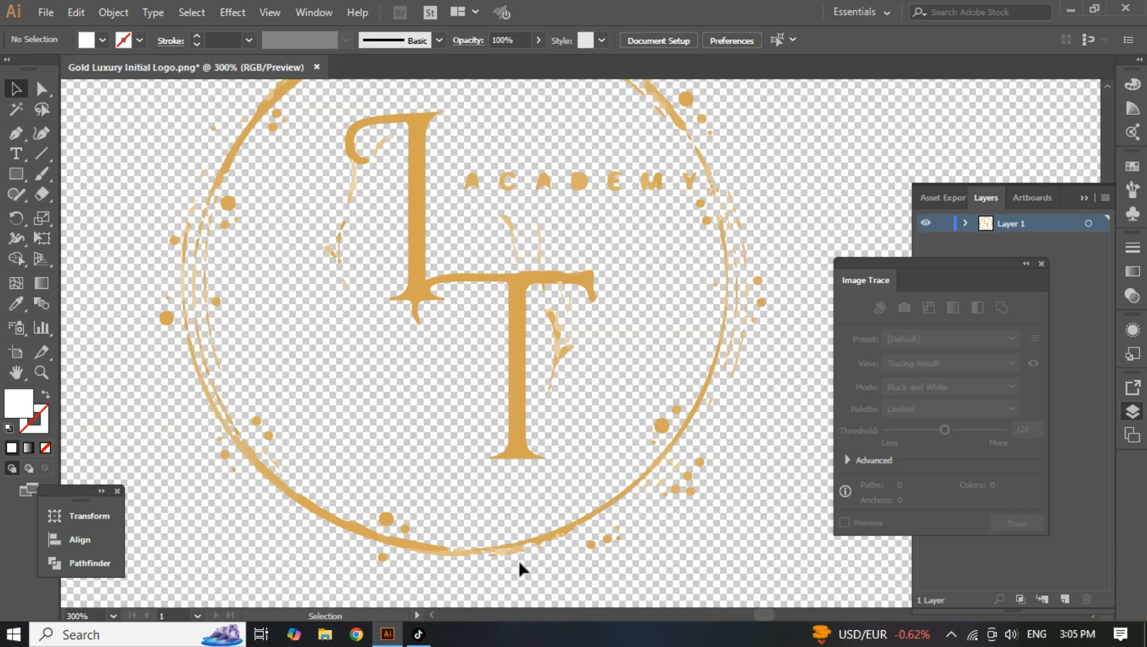
pyautogui.scroll(1, 519, 566)
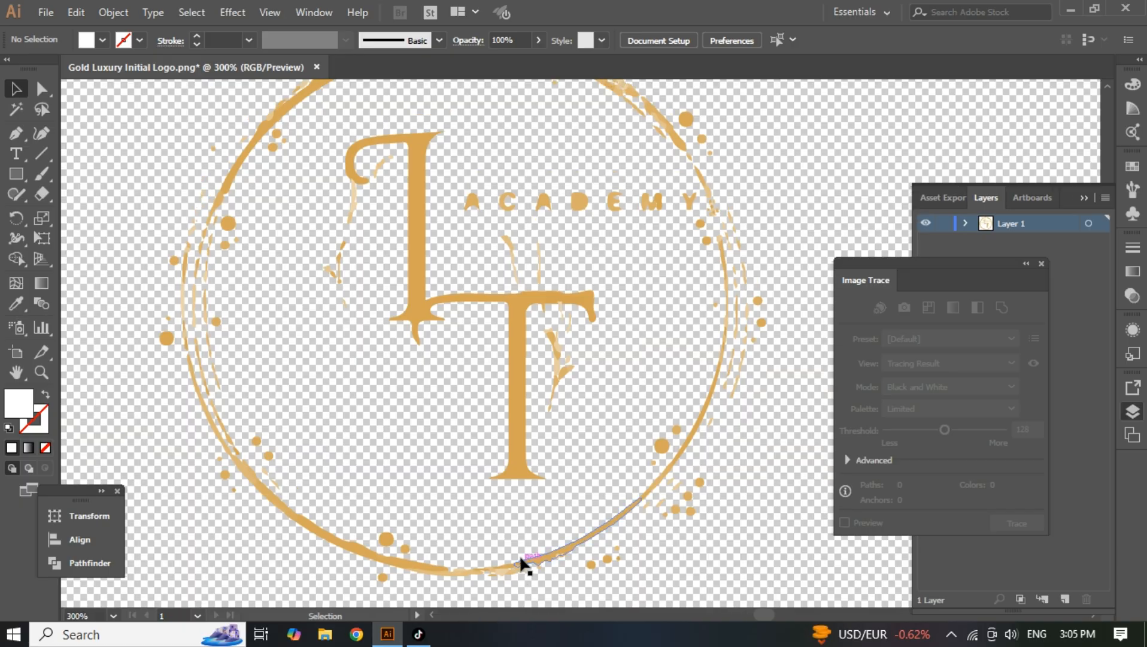
# Ungroup the remaining gold logo artwork into separate paths.
pyautogui.click(178, 306)
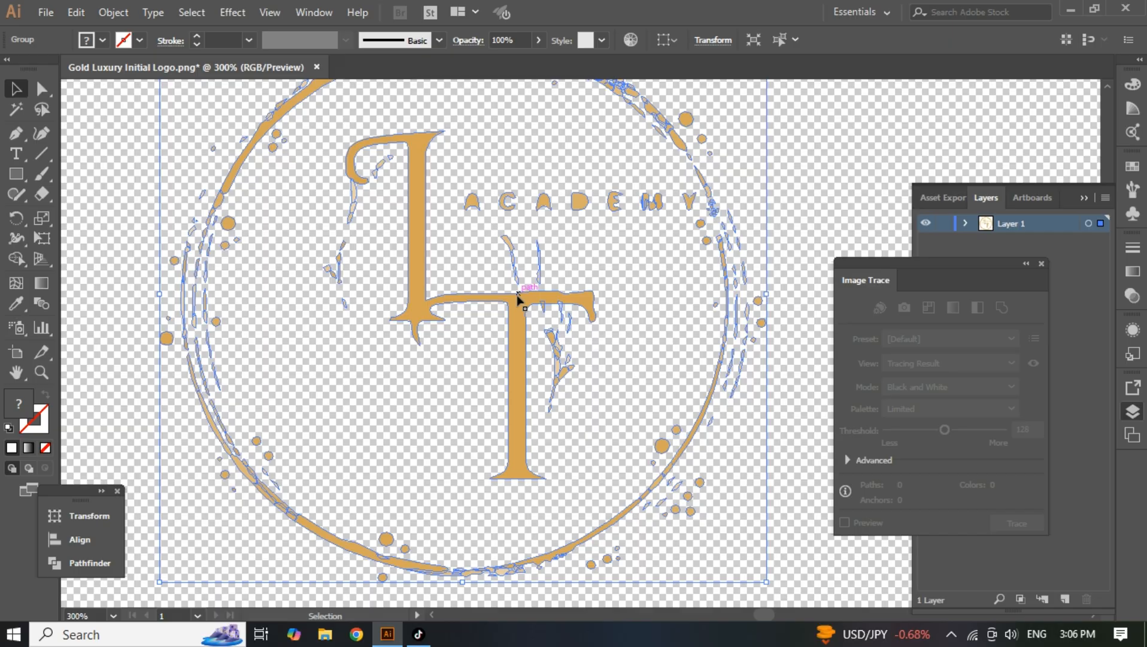
pyautogui.rightClick(395, 167)
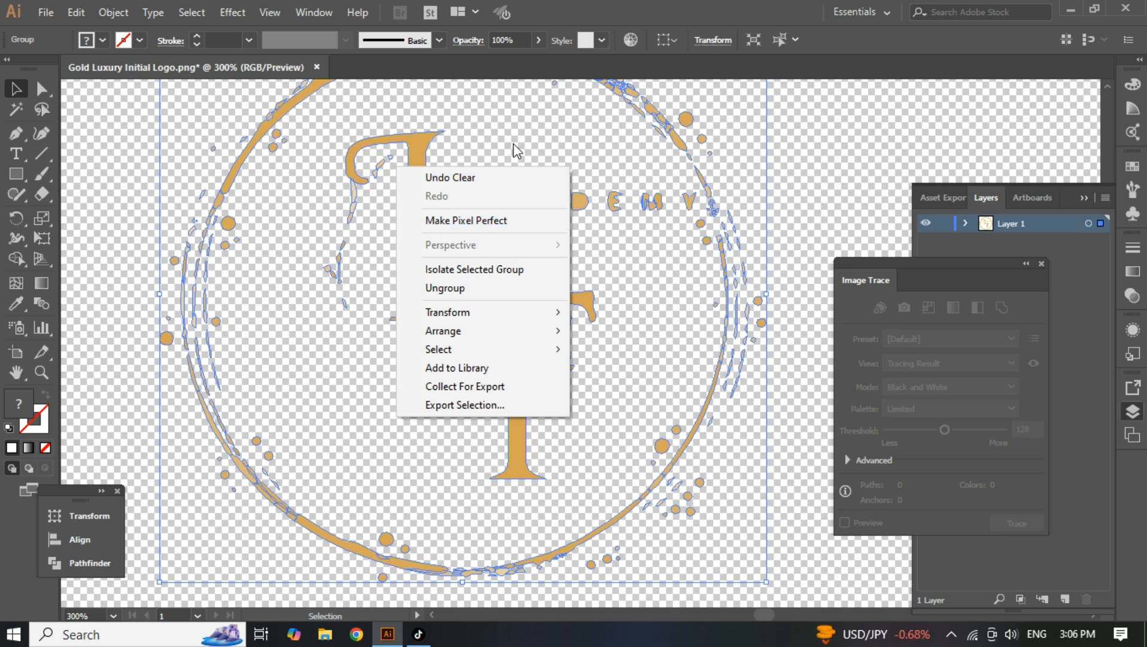
pyautogui.click(512, 124)
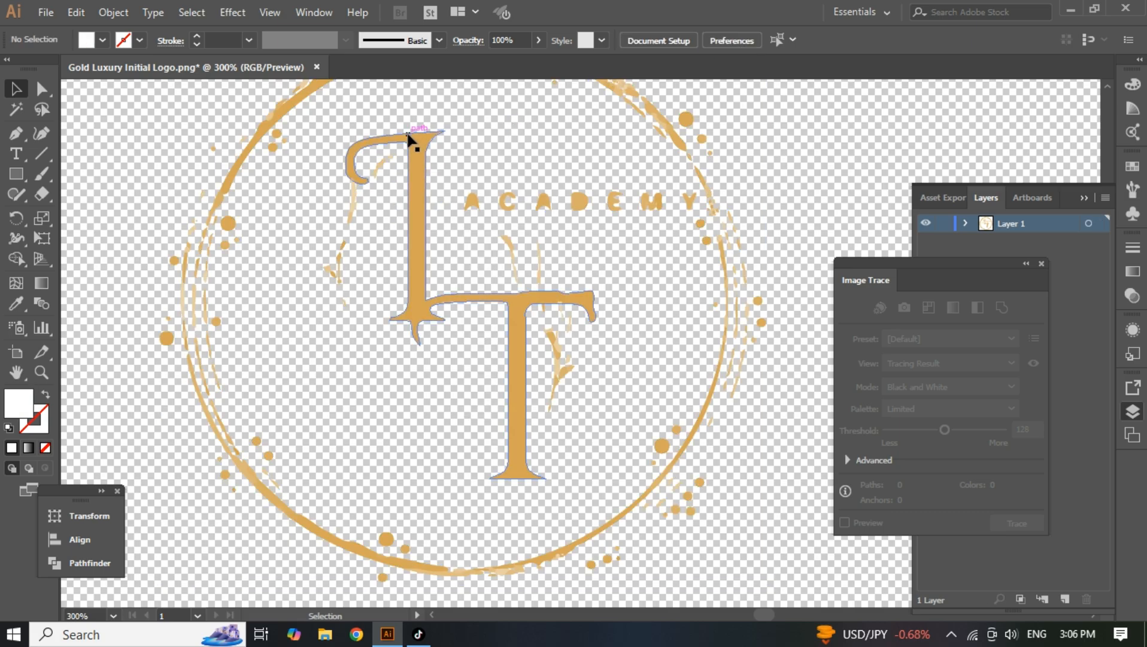
pyautogui.click(409, 145)
pyautogui.rightClick(409, 146)
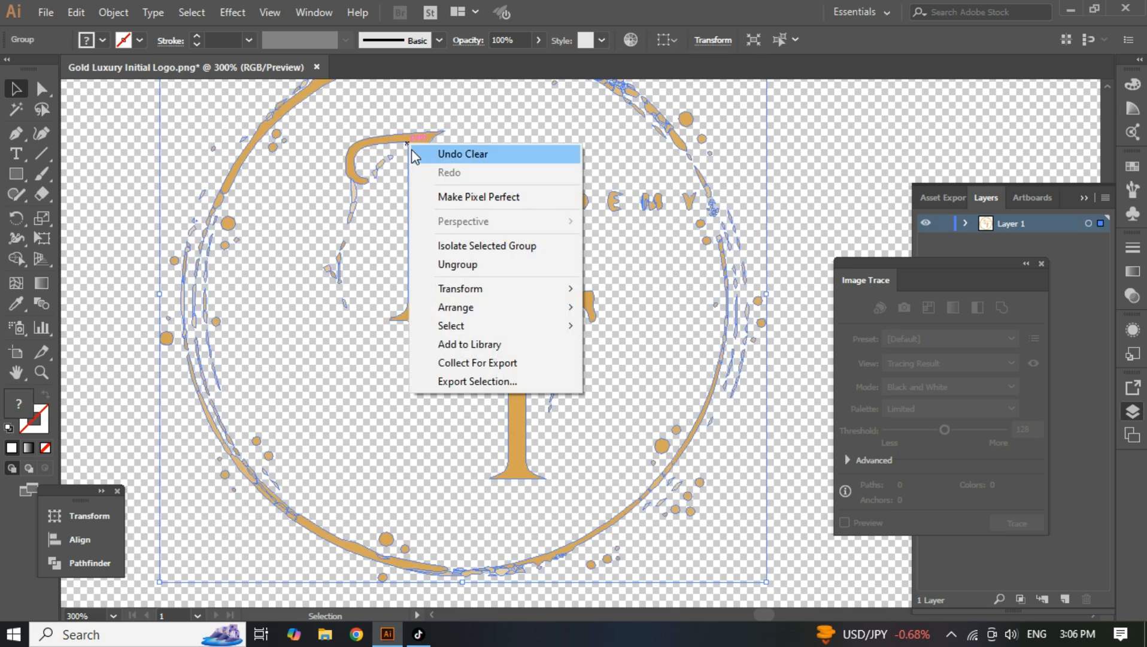
pyautogui.click(461, 264)
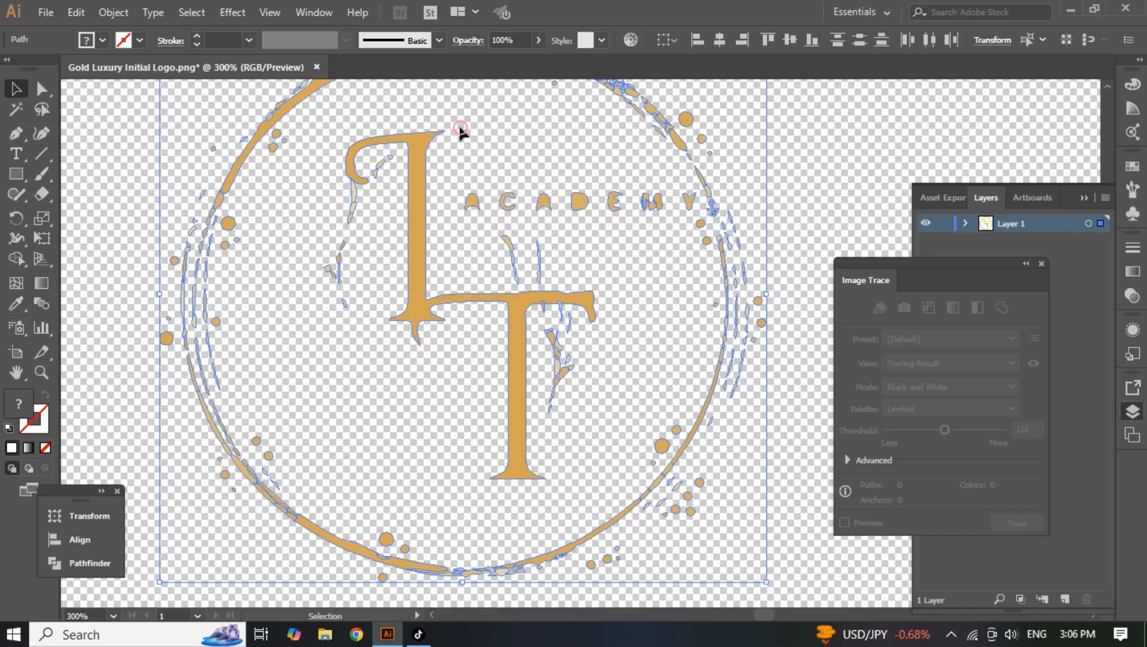
# Check that the LT monogram can be selected as its own path and review the object commands available for it.
pyautogui.click(461, 133)
pyautogui.click(417, 157)
pyautogui.rightClick(414, 162)
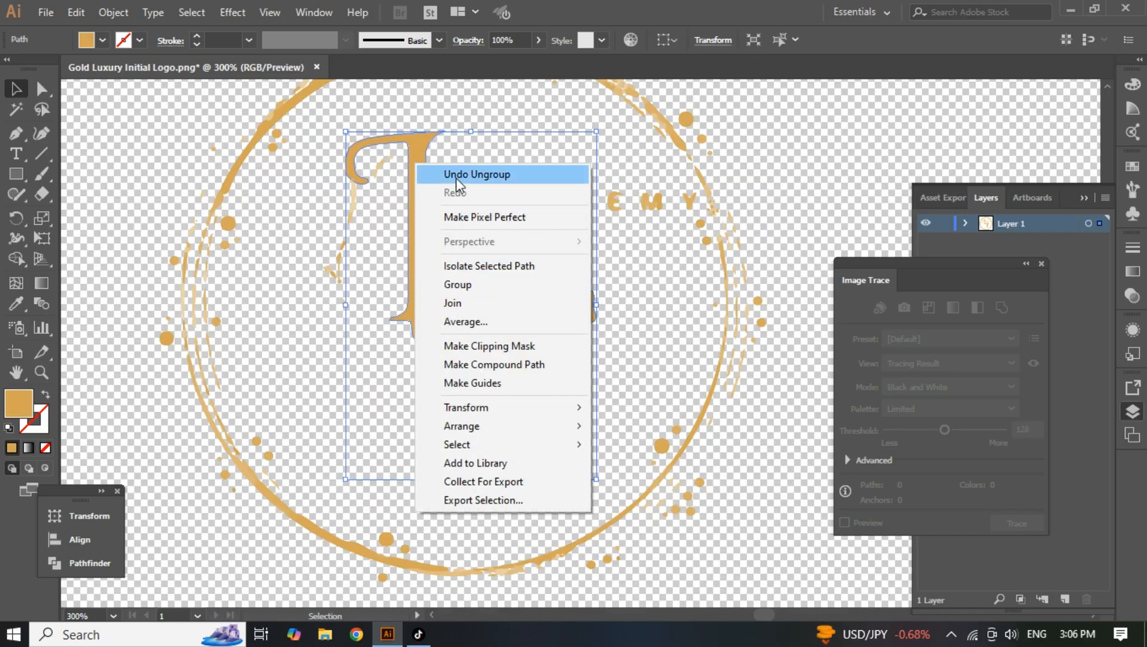
pyautogui.click(120, 13)
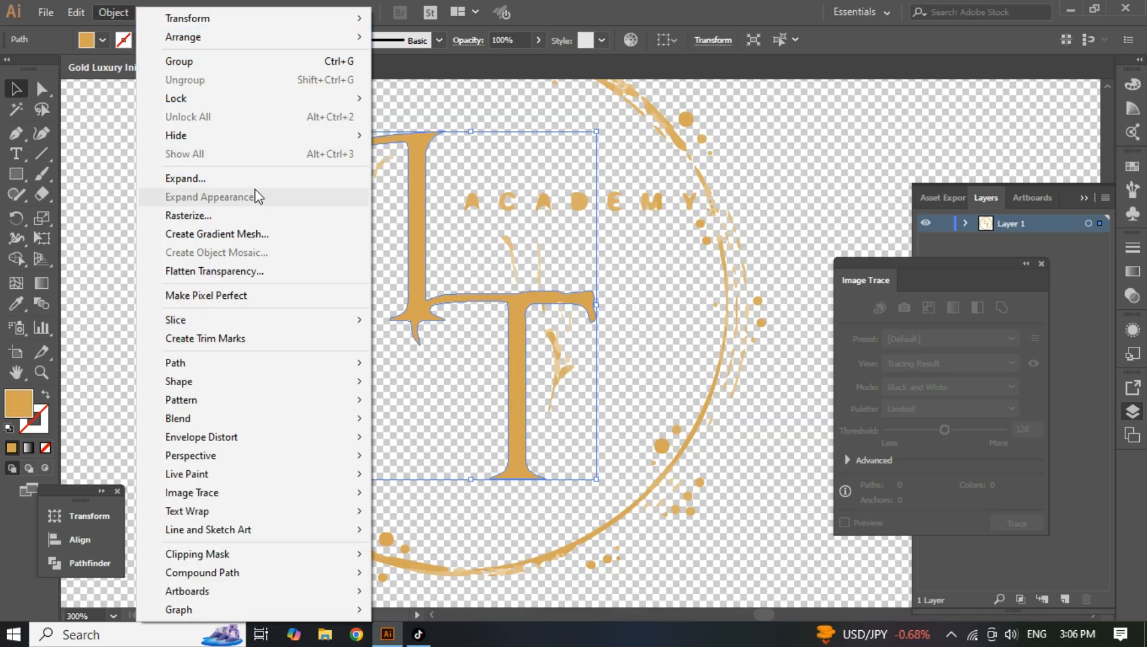
pyautogui.click(797, 147)
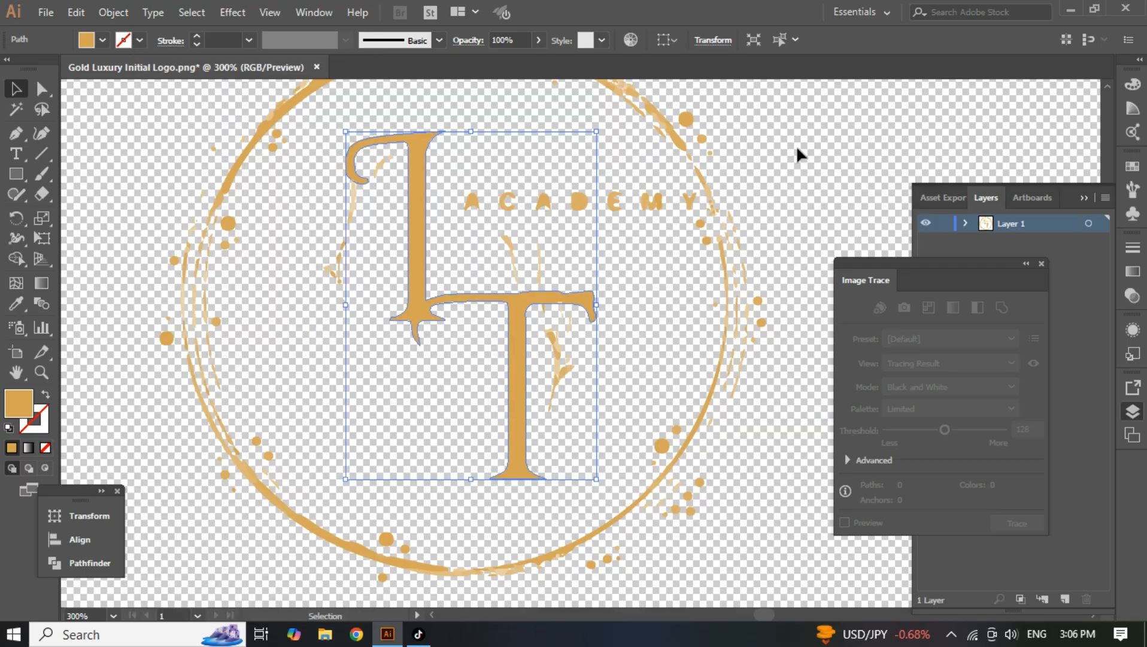
# Try the default white fill and black stroke on the letter D of ACADEMY, and undo the change.
pyautogui.click(579, 208)
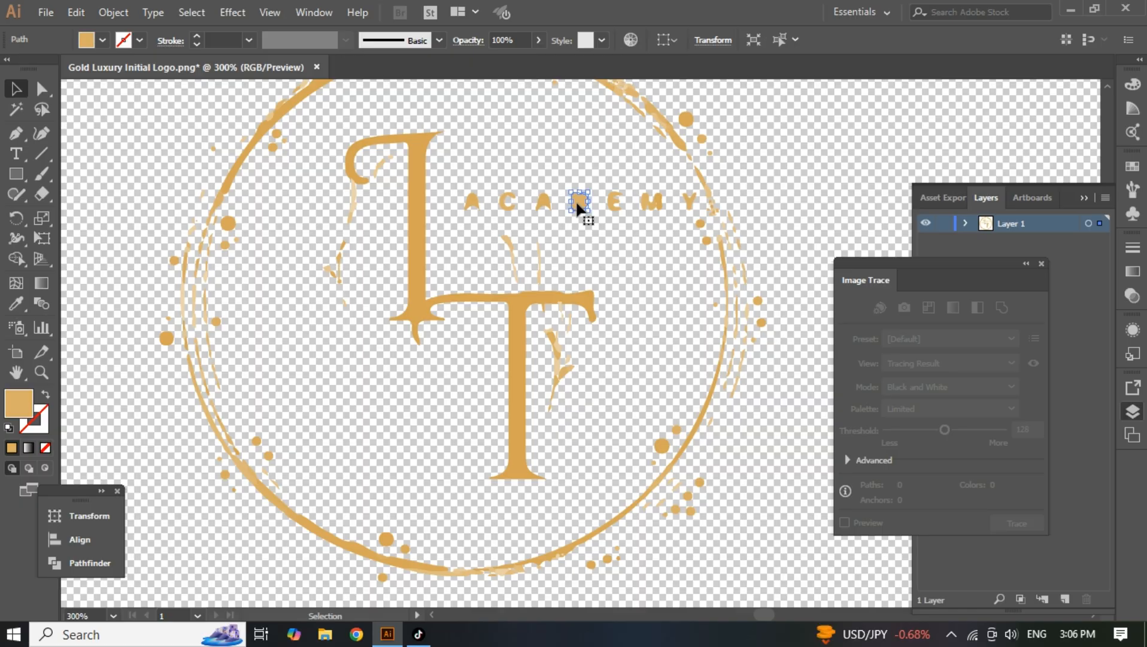
pyautogui.press('d')
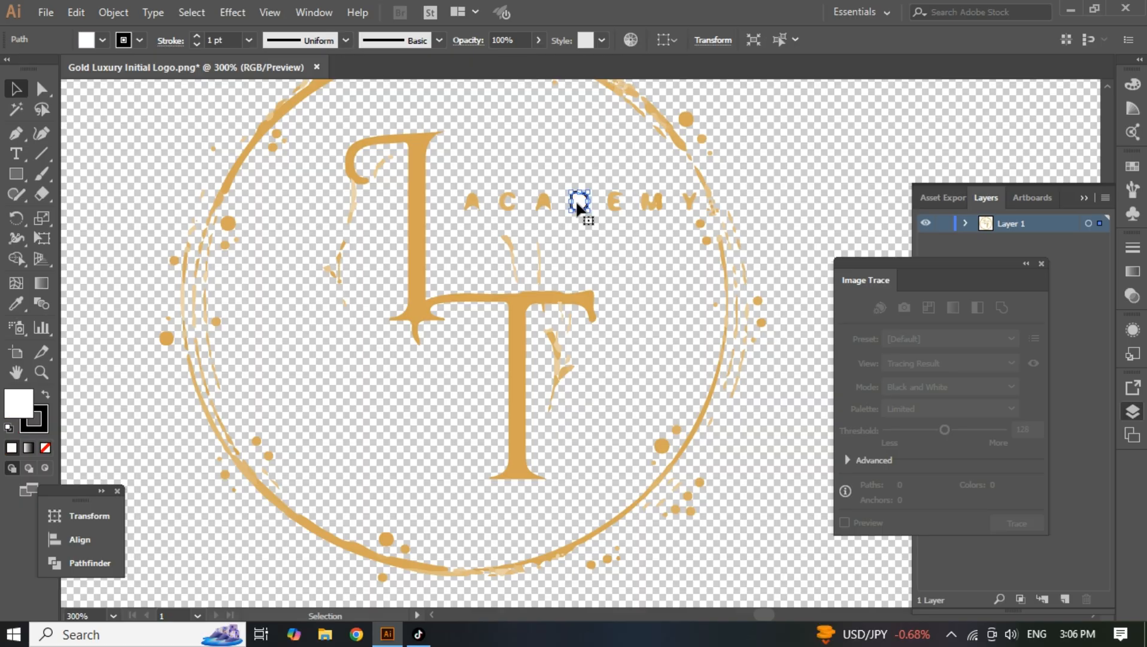
pyautogui.click(595, 256)
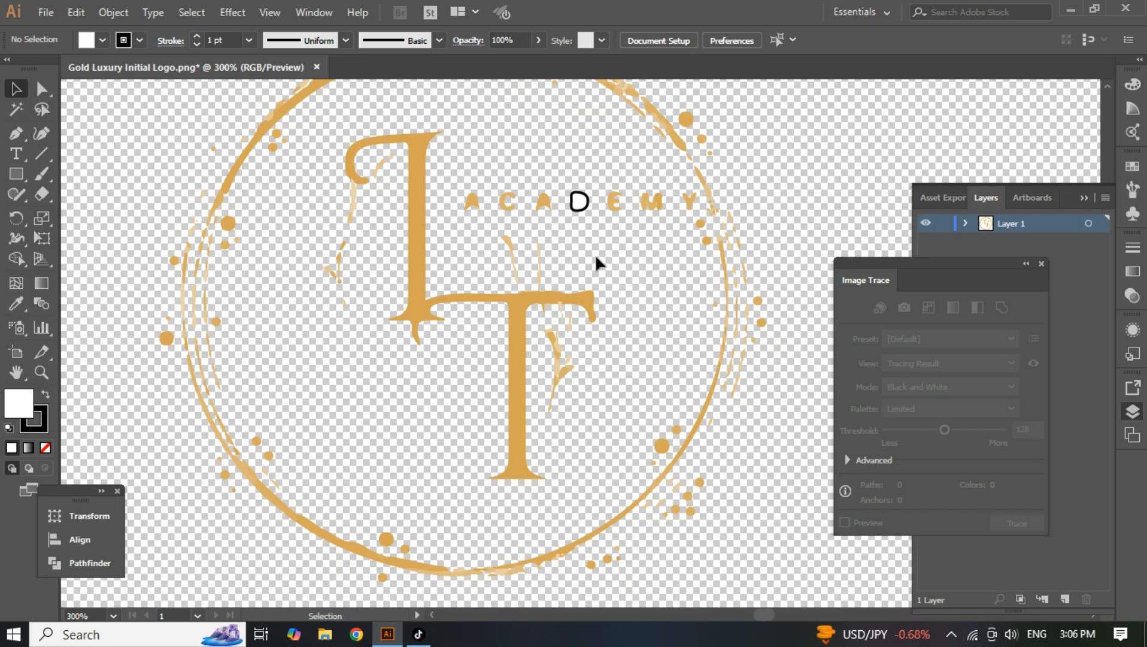
pyautogui.click(581, 202)
pyautogui.hotkey('ctrl', 'z')
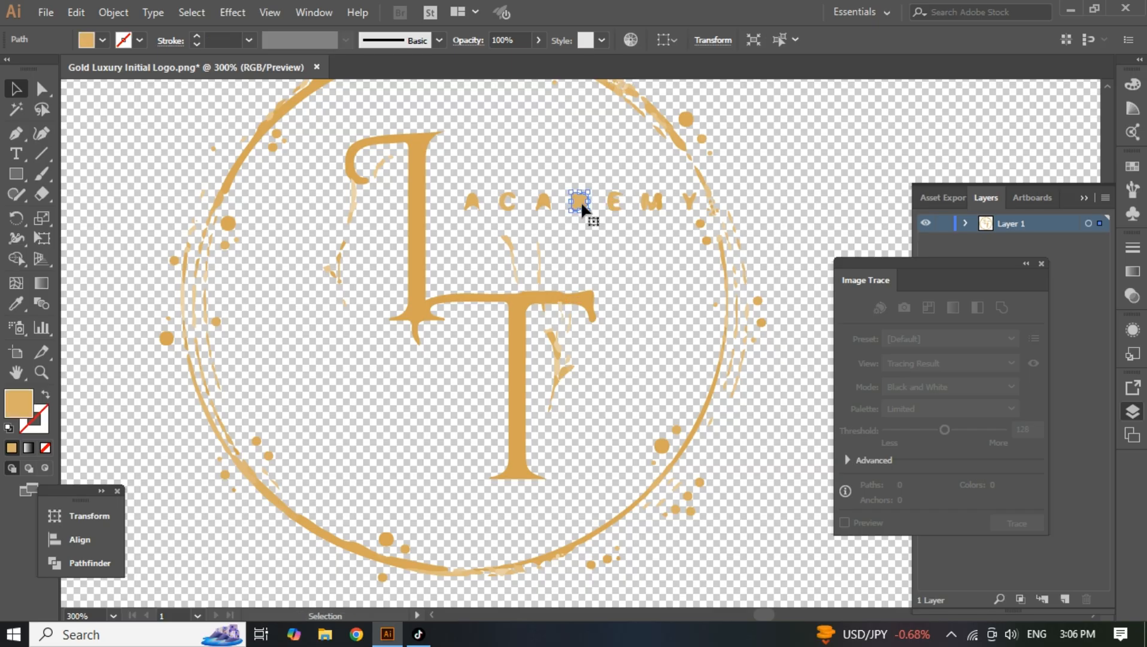
pyautogui.click(785, 113)
# Try moving the letter D of ACADEMY onto the neighbouring A, and undo the move.
pyautogui.scroll(1, 703, 294)
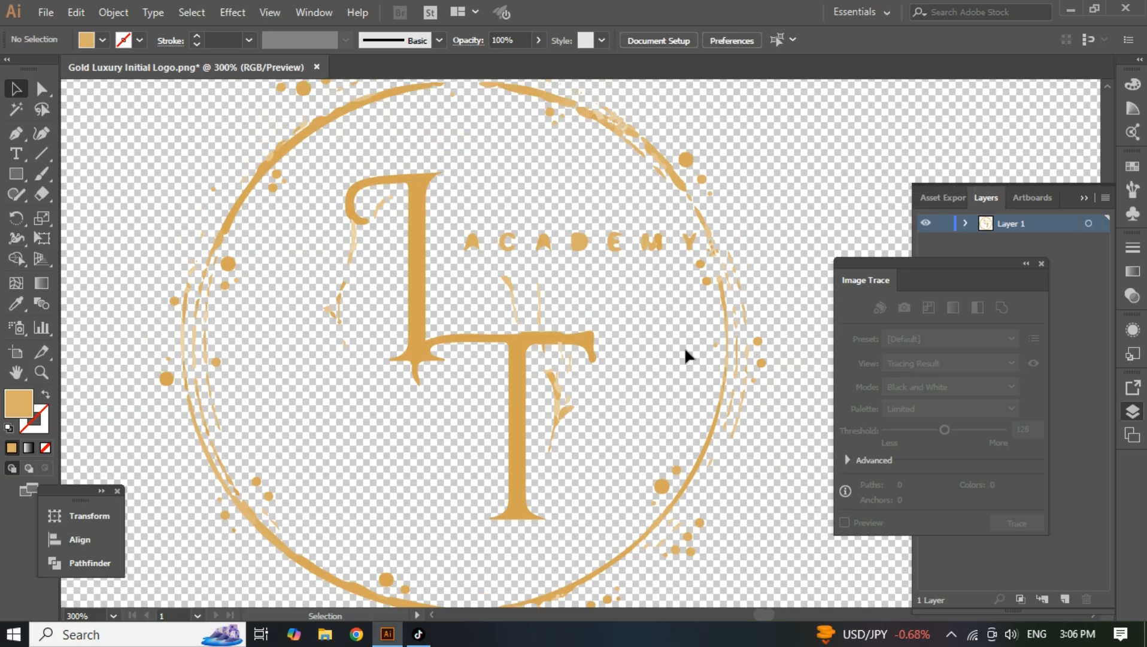
pyautogui.moveTo(573, 248); pyautogui.dragTo(540, 257)
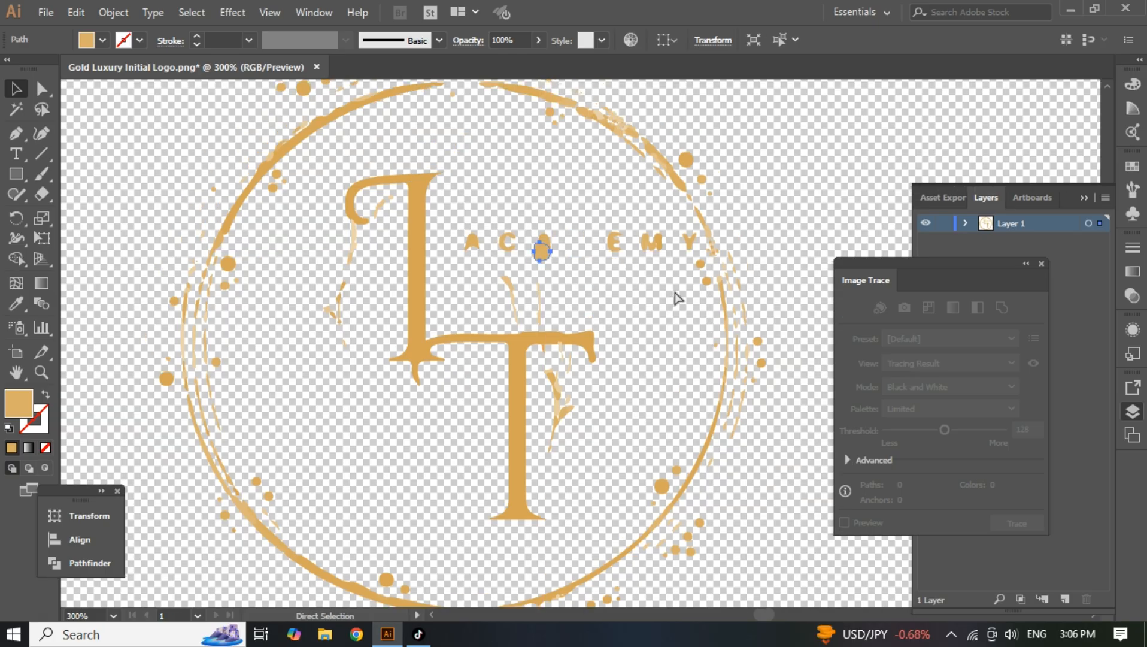
pyautogui.hotkey('ctrl', 'z')
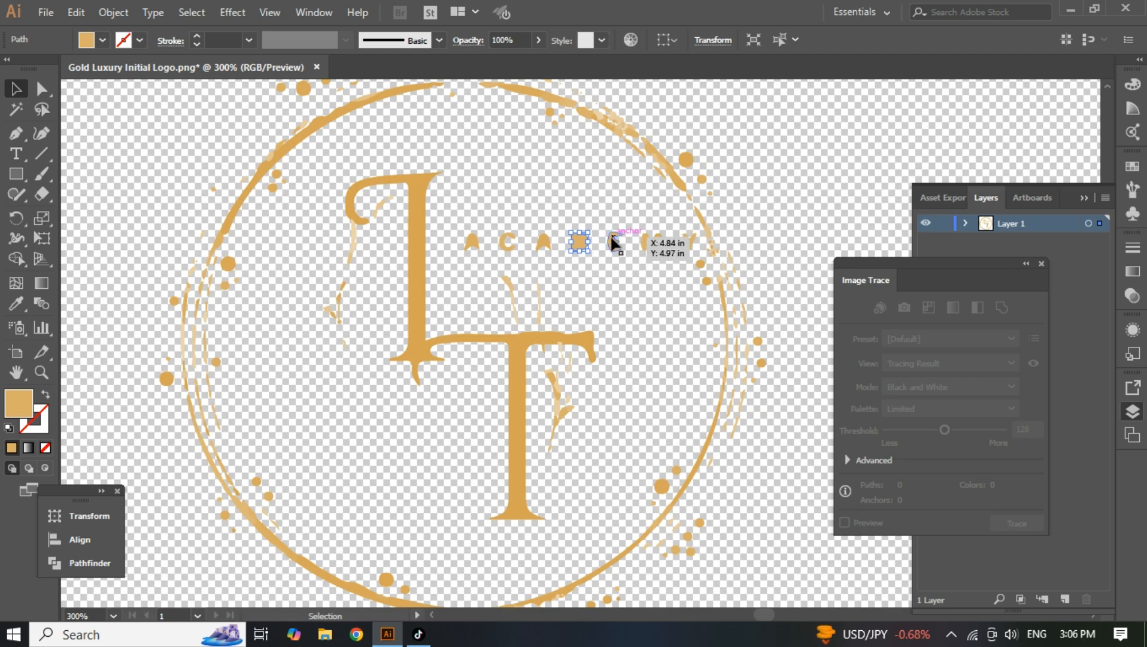
# Delete the letters D, E, M, and the leading A, C, A of ACADEMY, leaving only the Y.
pyautogui.press('Delete')
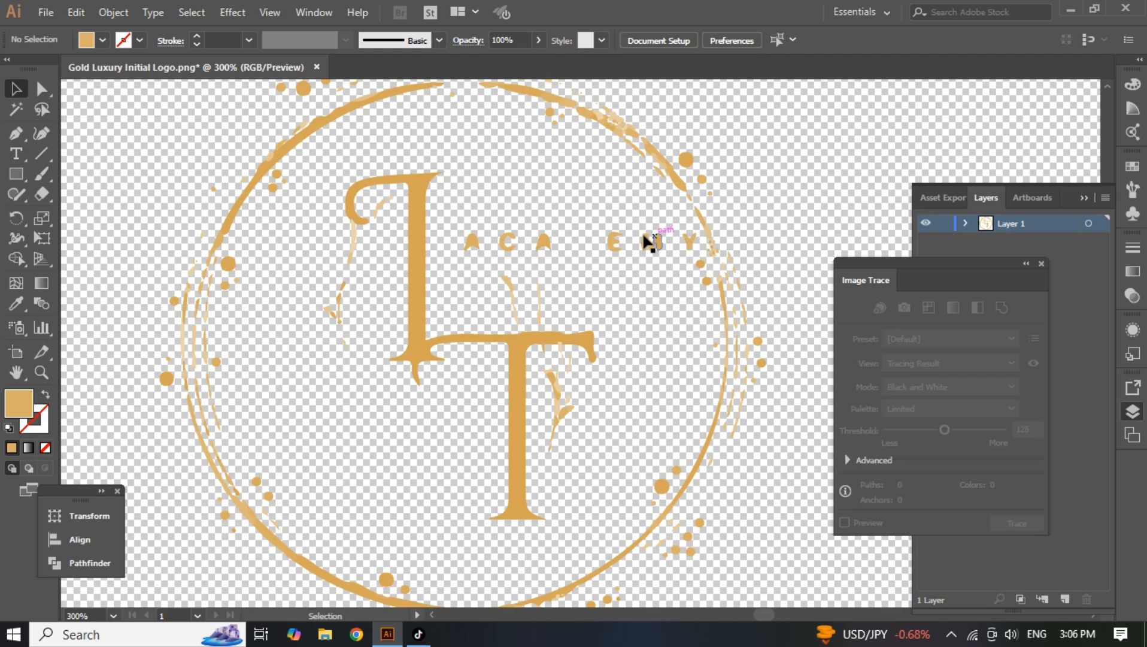
pyautogui.moveTo(606, 241); pyautogui.dragTo(669, 258)
pyautogui.press('Delete')
pyautogui.press('Delete')
pyautogui.moveTo(459, 228); pyautogui.dragTo(579, 256)
pyautogui.press('Delete')
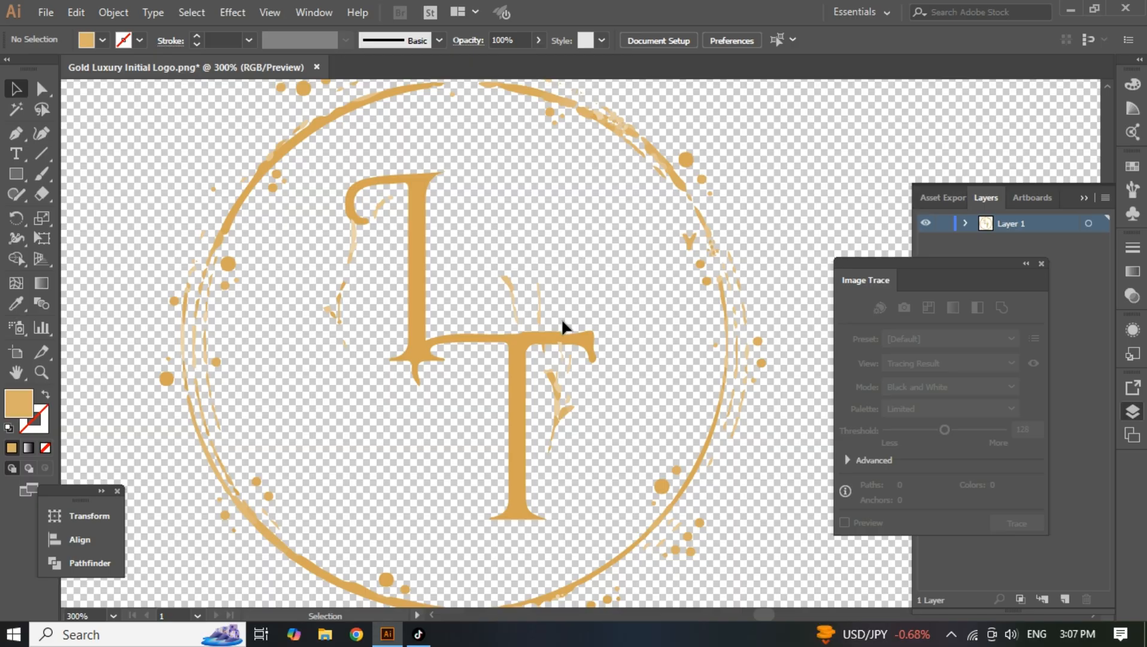
# Check the separated paths by selecting the LT monogram and an area across the ring's left side and the leaves.
pyautogui.click(422, 210)
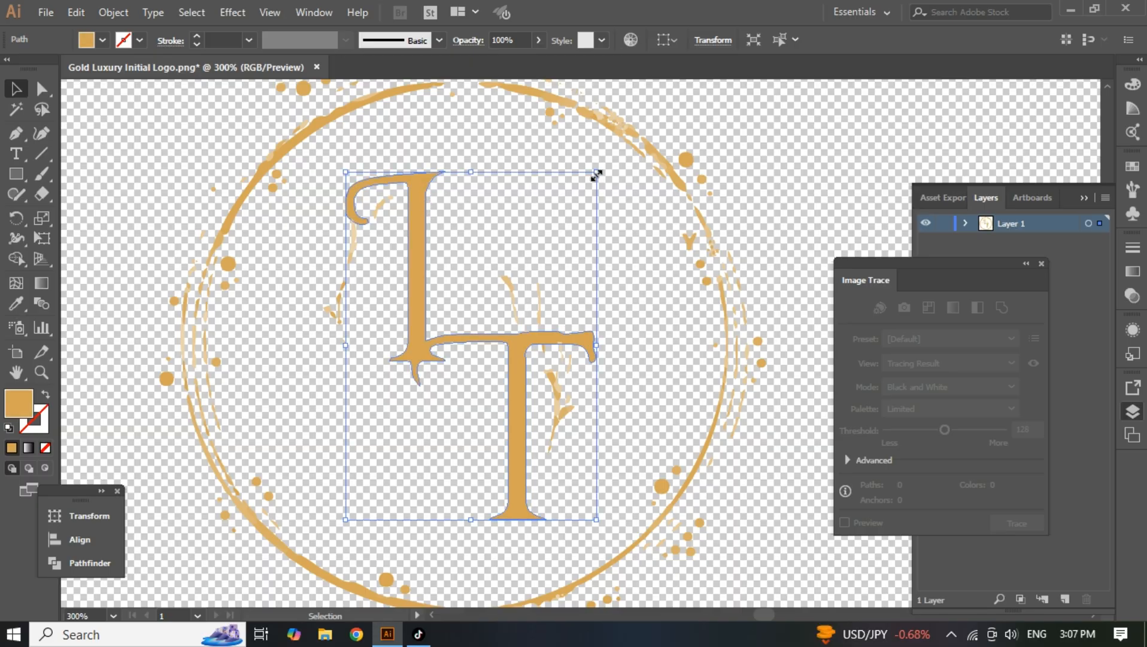
pyautogui.click(280, 372)
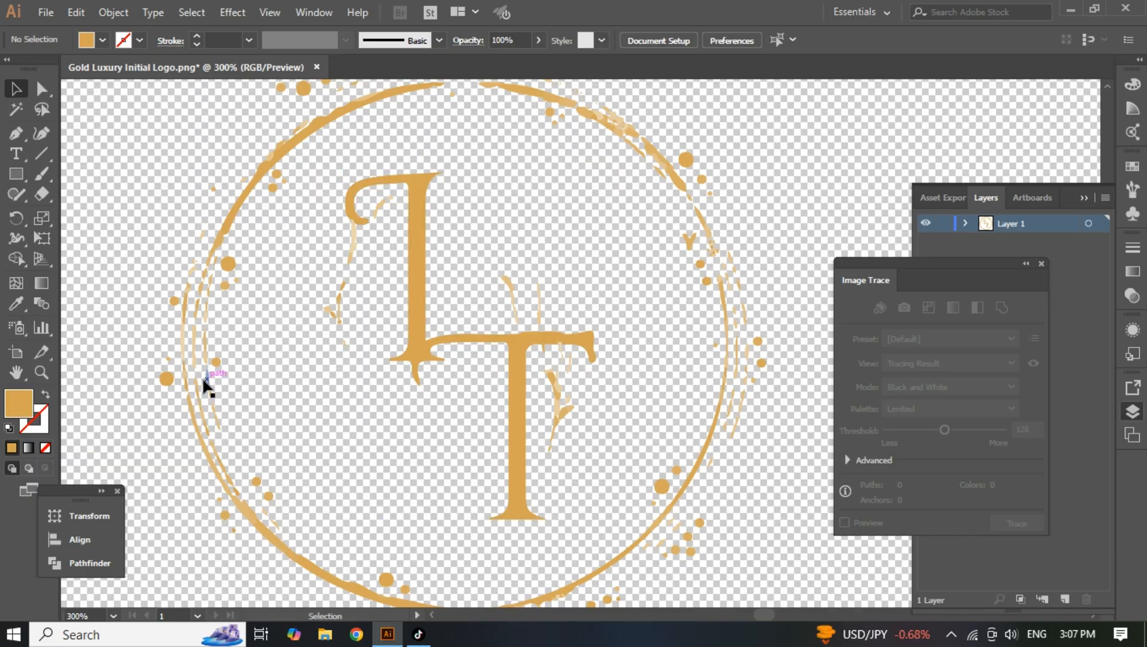
pyautogui.click(420, 270)
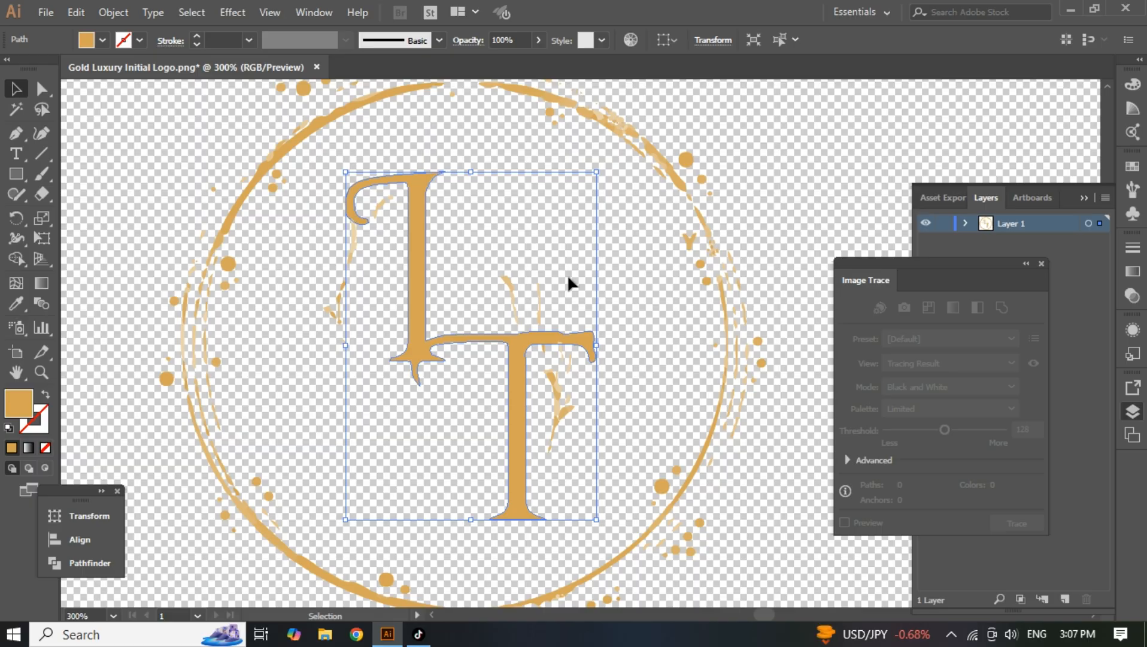
pyautogui.scroll(2, 694, 336)
pyautogui.scroll(-2, 695, 346)
pyautogui.moveTo(126, 155); pyautogui.dragTo(586, 406)
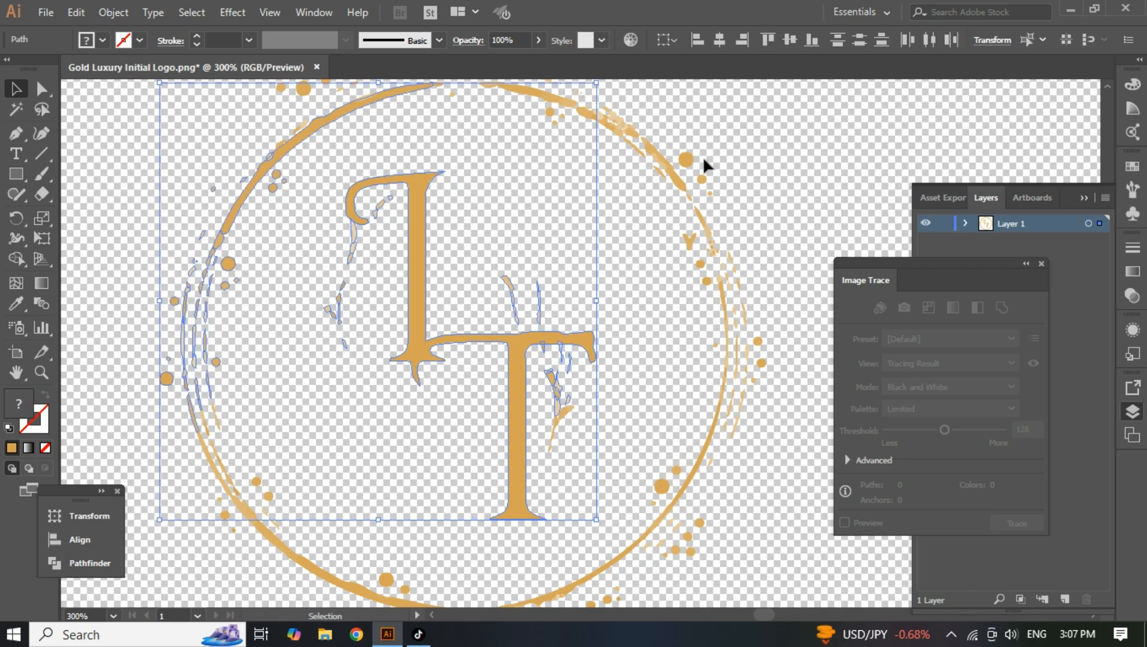
# Browse the Downloads folder for files to open, and leave without opening any.
pyautogui.click(48, 11)
pyautogui.click(75, 69)
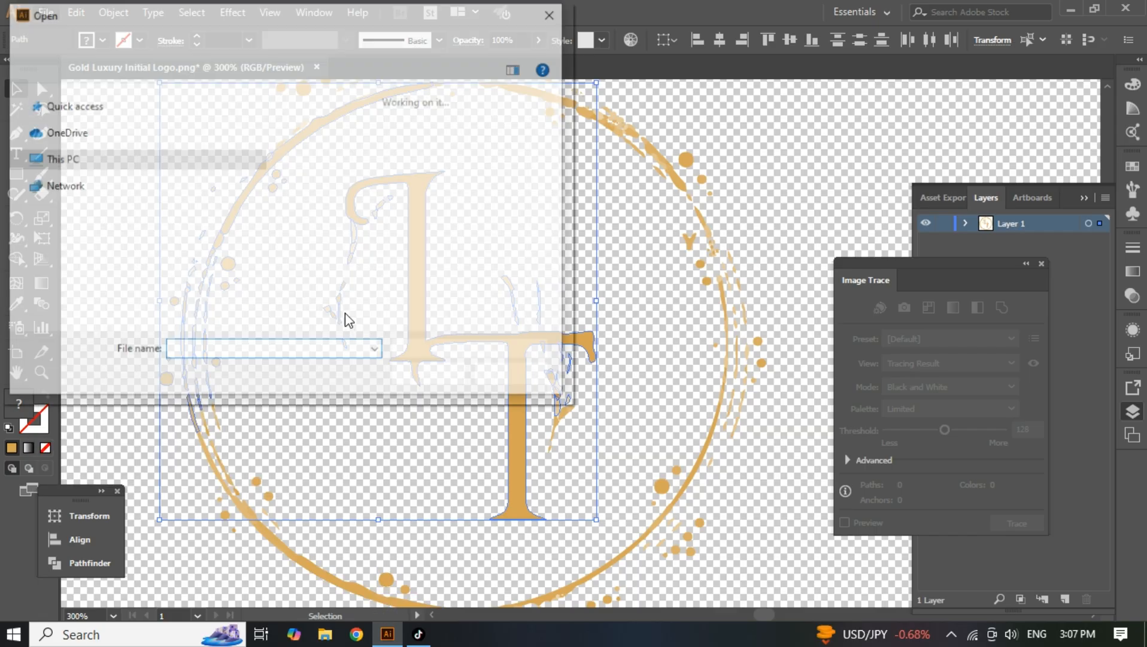
pyautogui.scroll(-2, 407, 263)
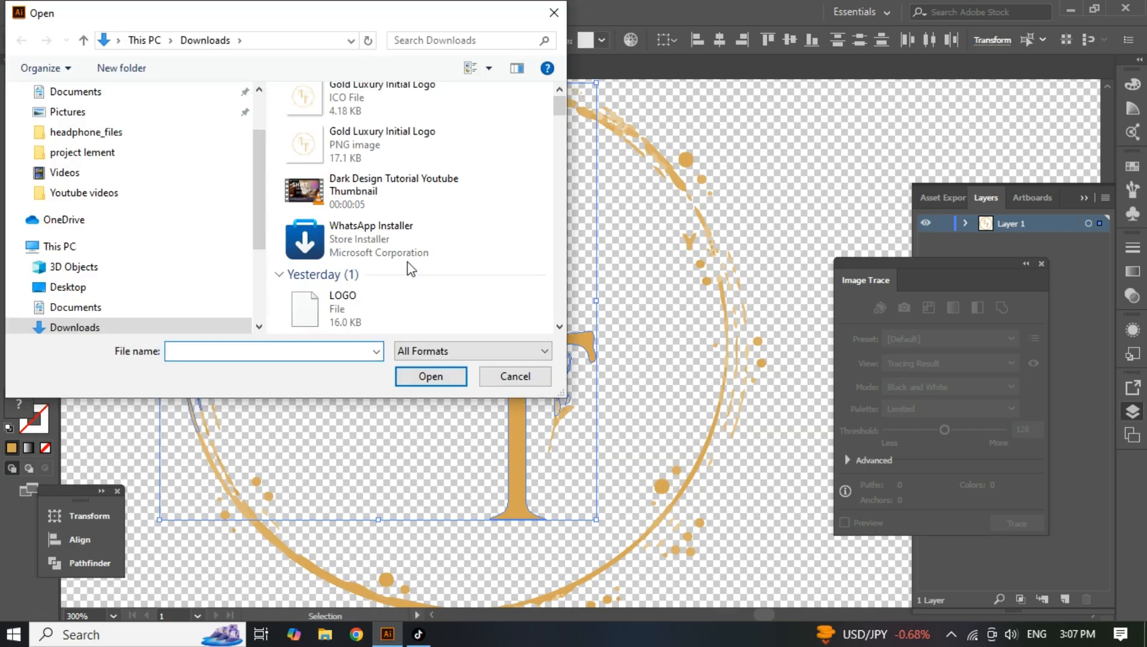
pyautogui.scroll(-10, 407, 263)
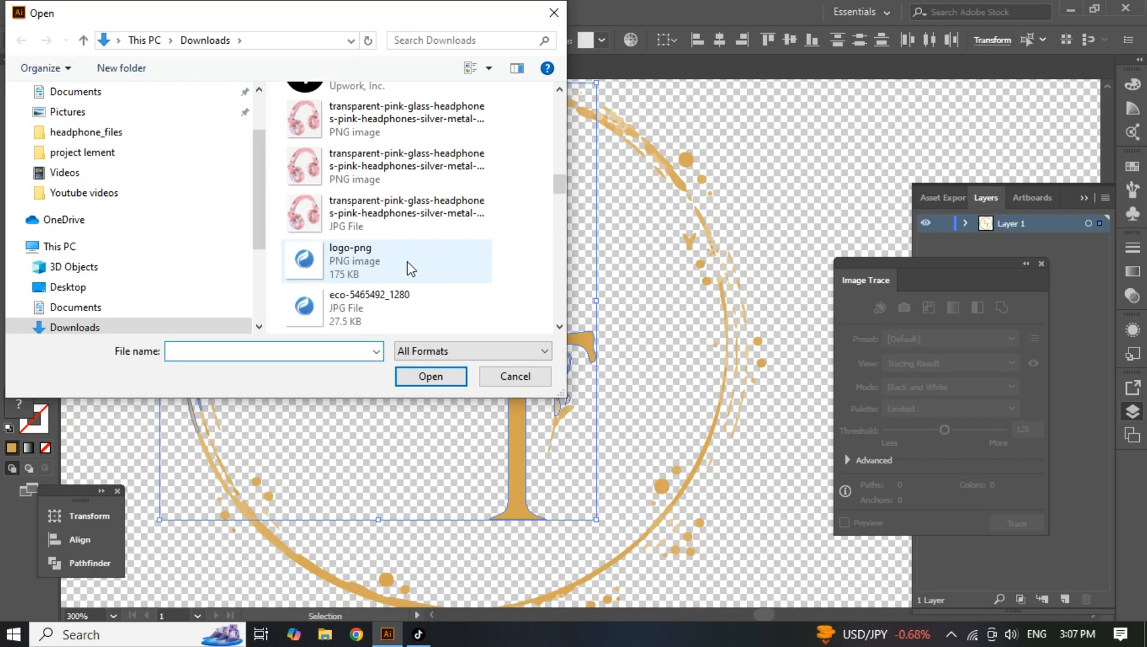
pyautogui.scroll(-3, 411, 269)
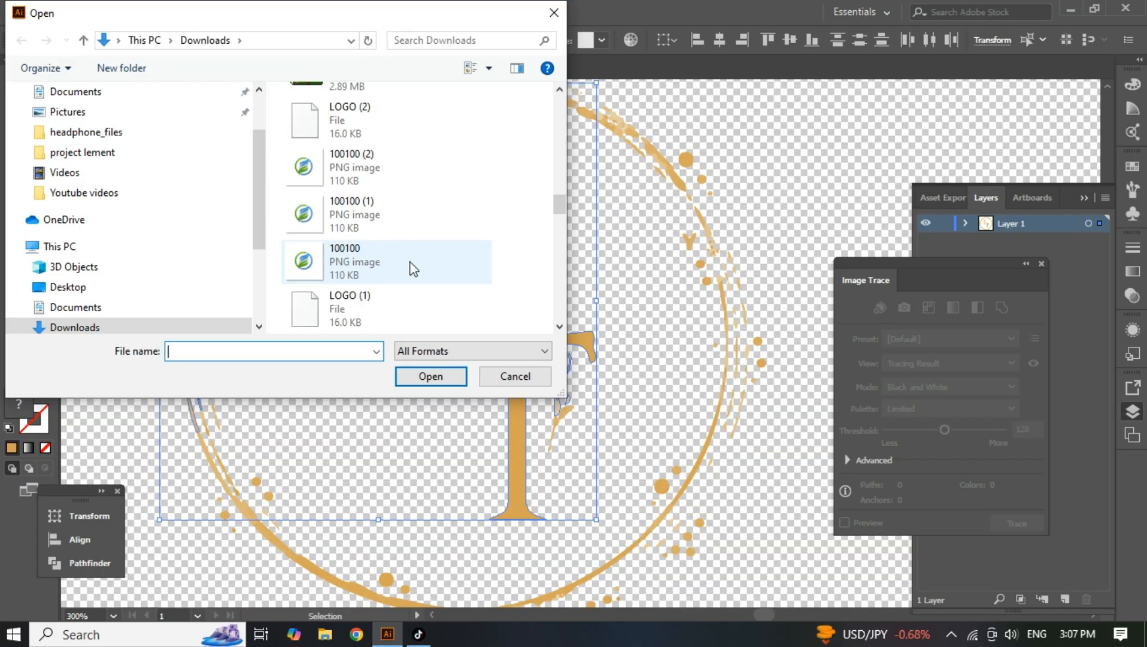
pyautogui.scroll(15, 411, 268)
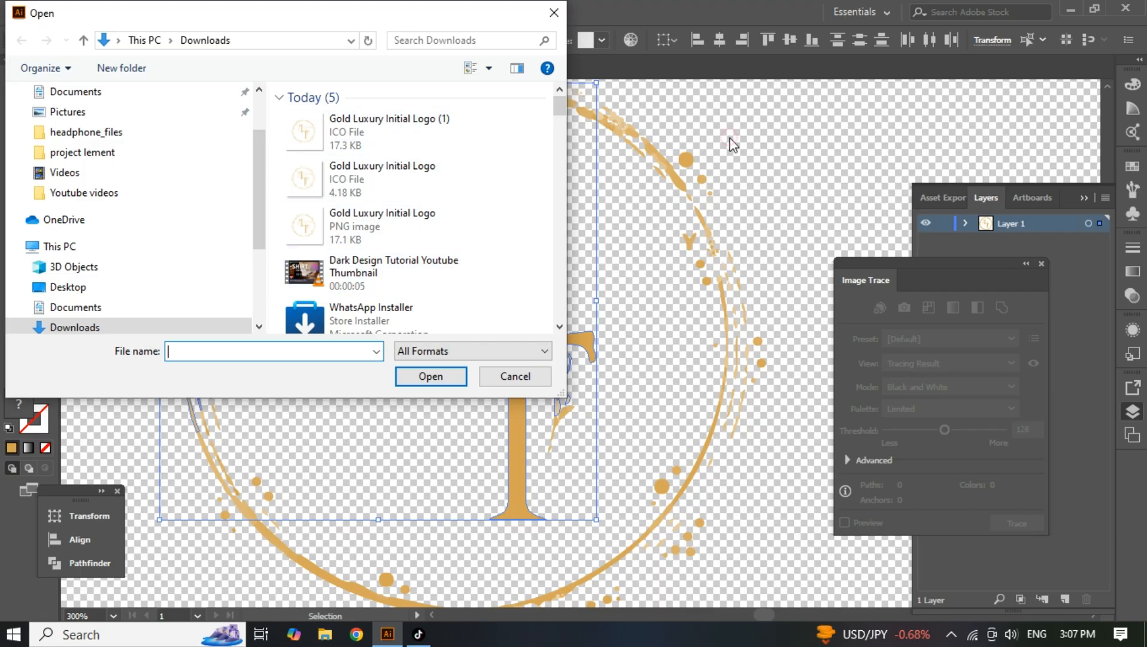
pyautogui.click(554, 13)
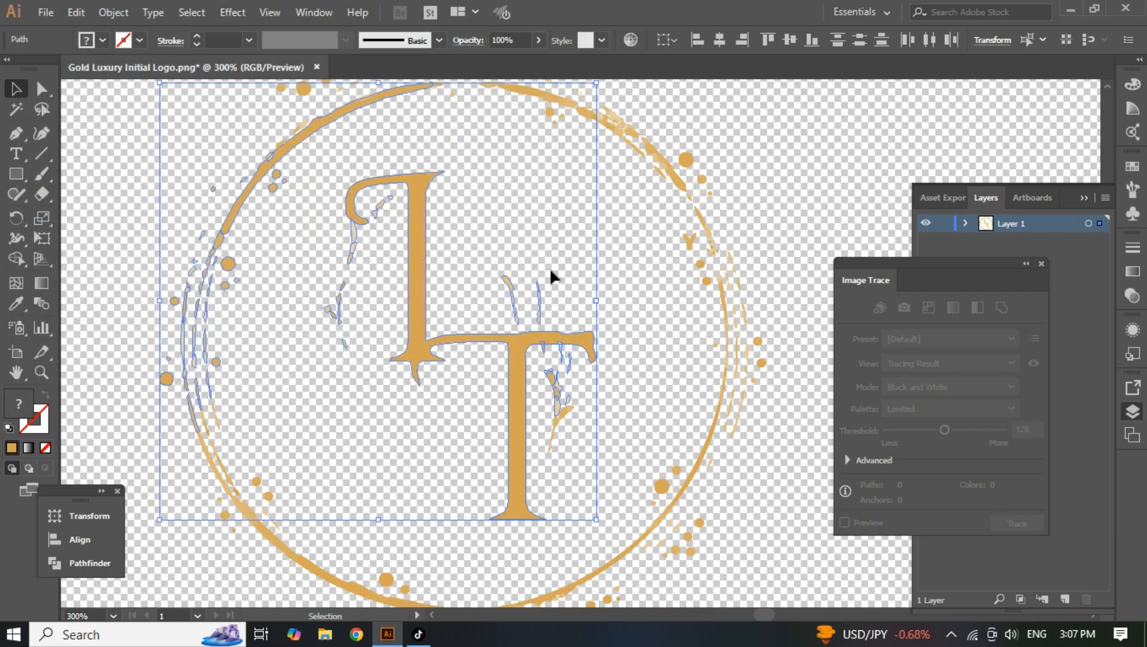
# Undo the letter deletions, the ungrouping and the removal of the white areas.
pyautogui.press('a')
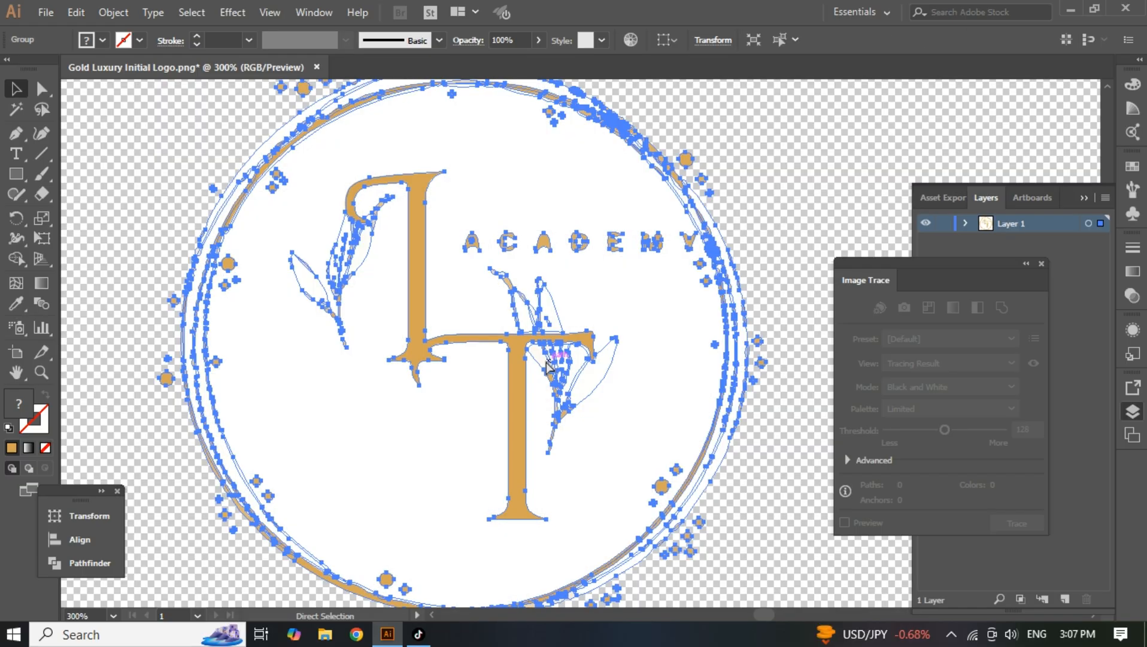
pyautogui.hotkey('ctrl', 'shift', 'a')
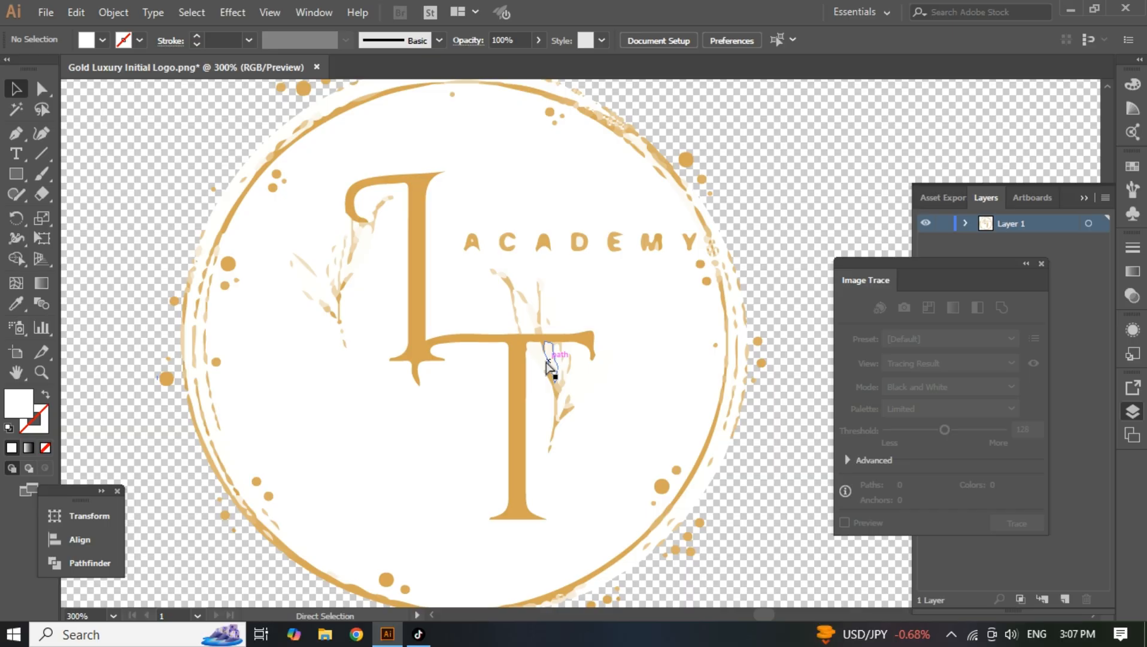
pyautogui.hotkey('ctrl', 'a')
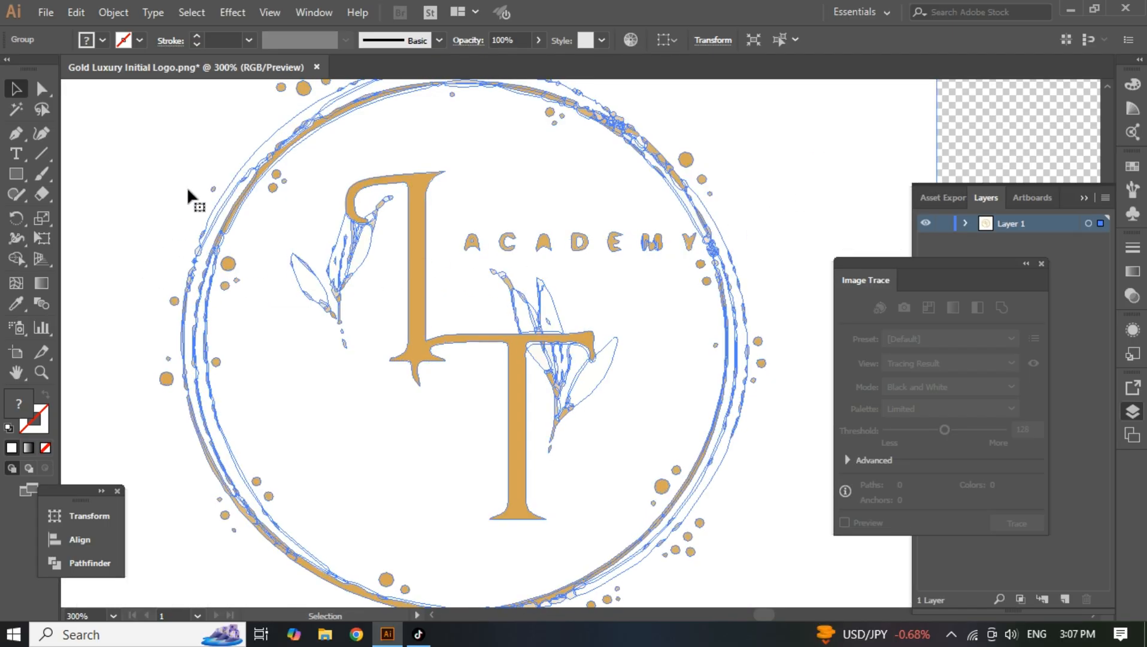
pyautogui.scroll(2, 281, 428)
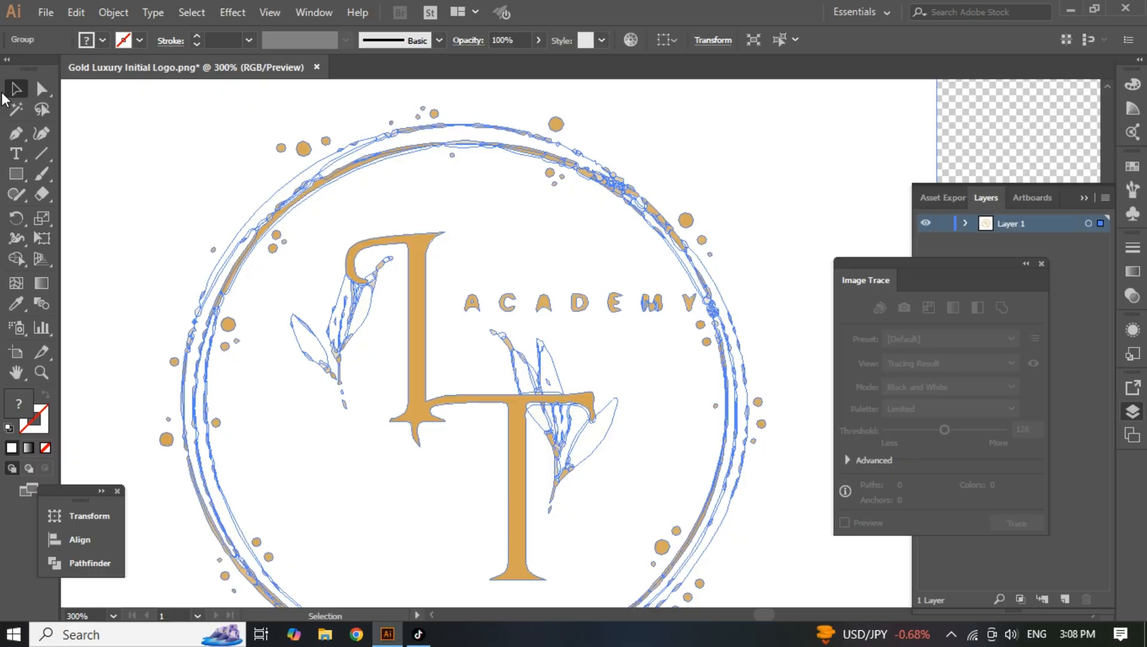
pyautogui.scroll(-2, 792, 318)
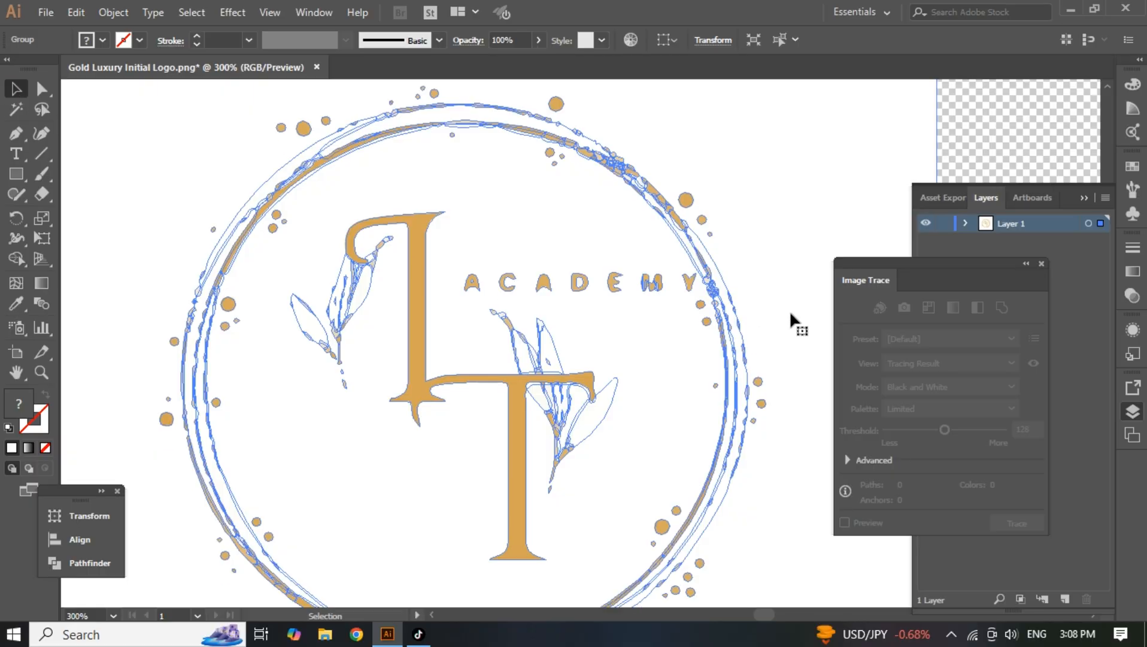
# Undo the expansion and the image trace to return to the original embedded PNG.
pyautogui.press('a')
pyautogui.hotkey('ctrl', 'z')
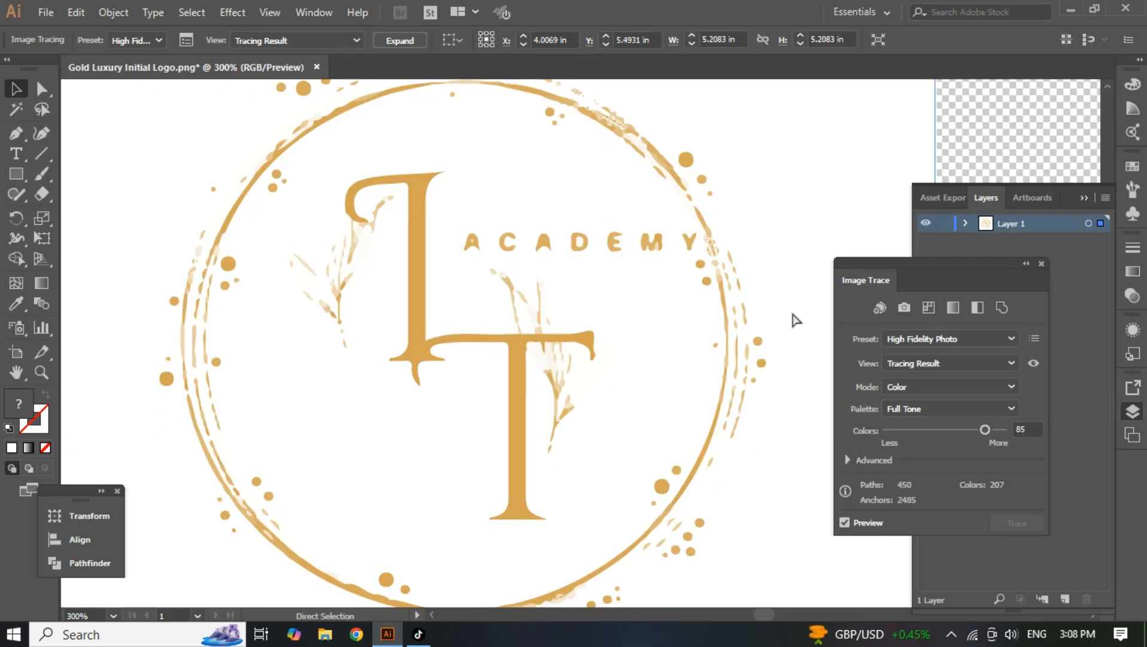
pyautogui.press('v')
pyautogui.scroll(3, 489, 433)
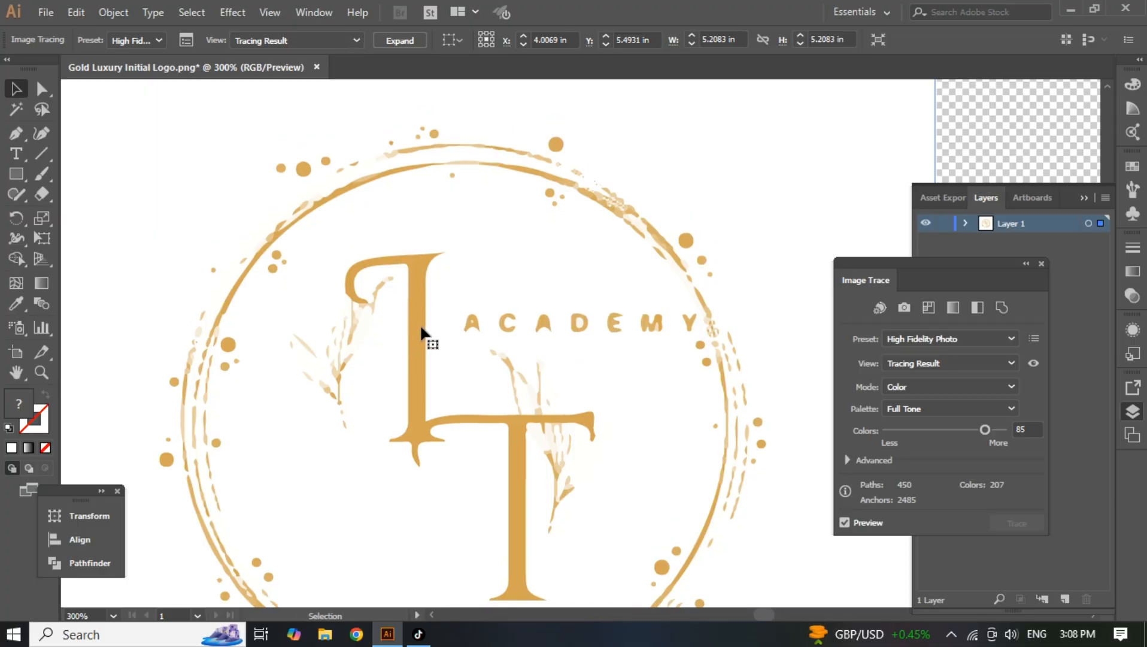
pyautogui.scroll(-3, 457, 321)
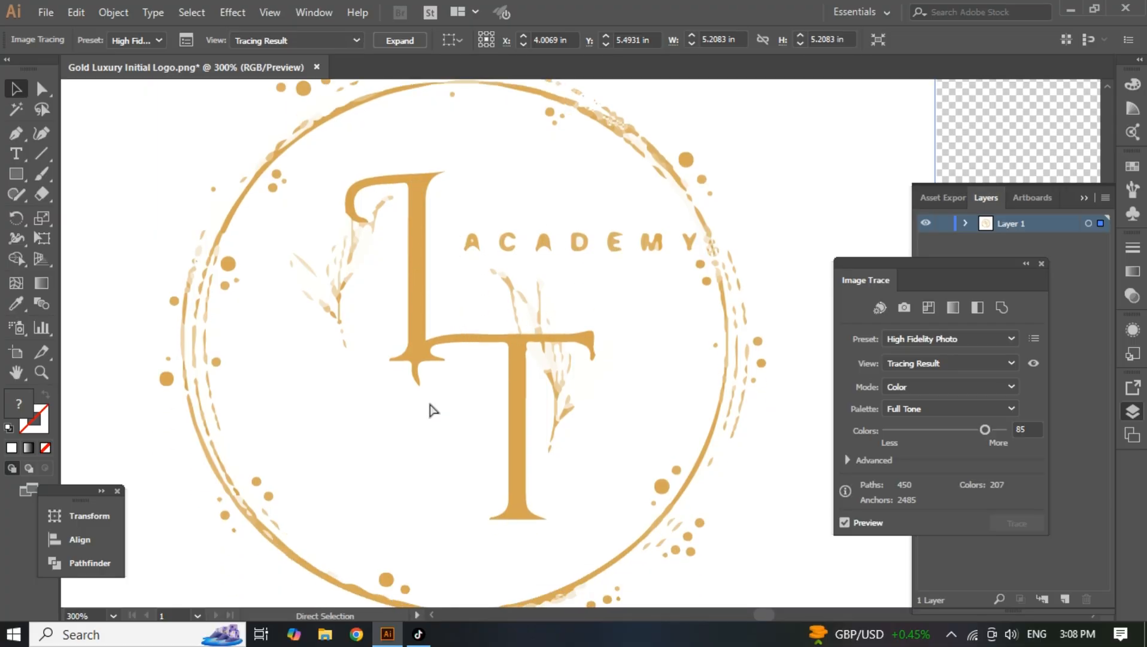
pyautogui.hotkey('ctrl', 'z')
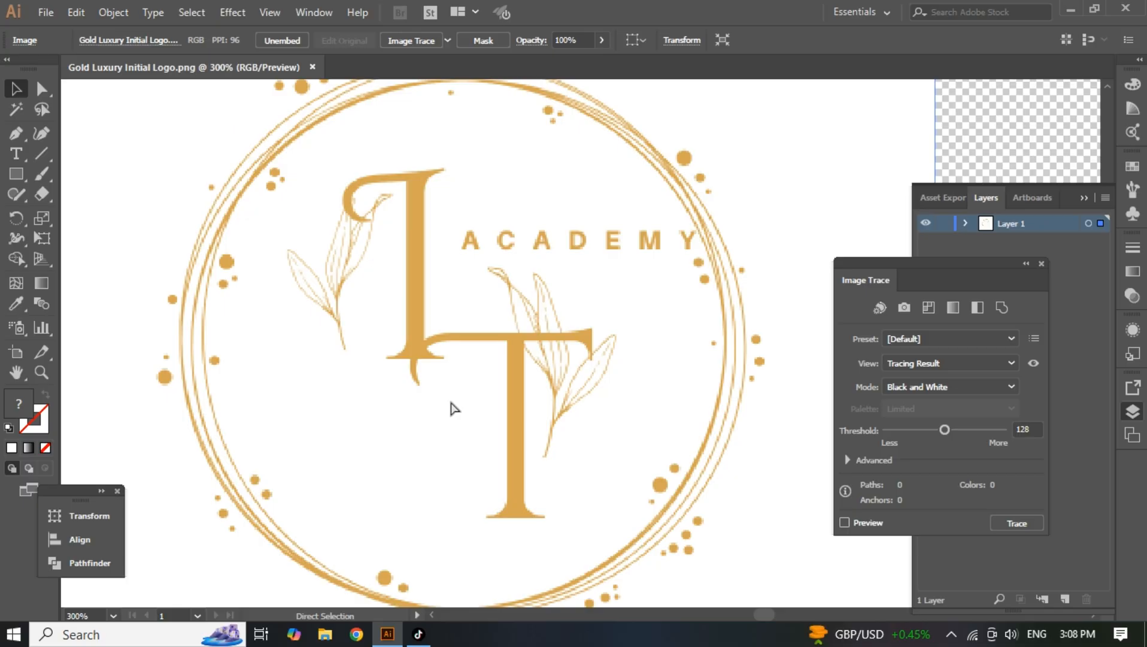
# Examine the original logo image's ring, leaves, monogram and ACADEMY lettering at 300% magnification.
pyautogui.press('v')
pyautogui.scroll(2, 529, 444)
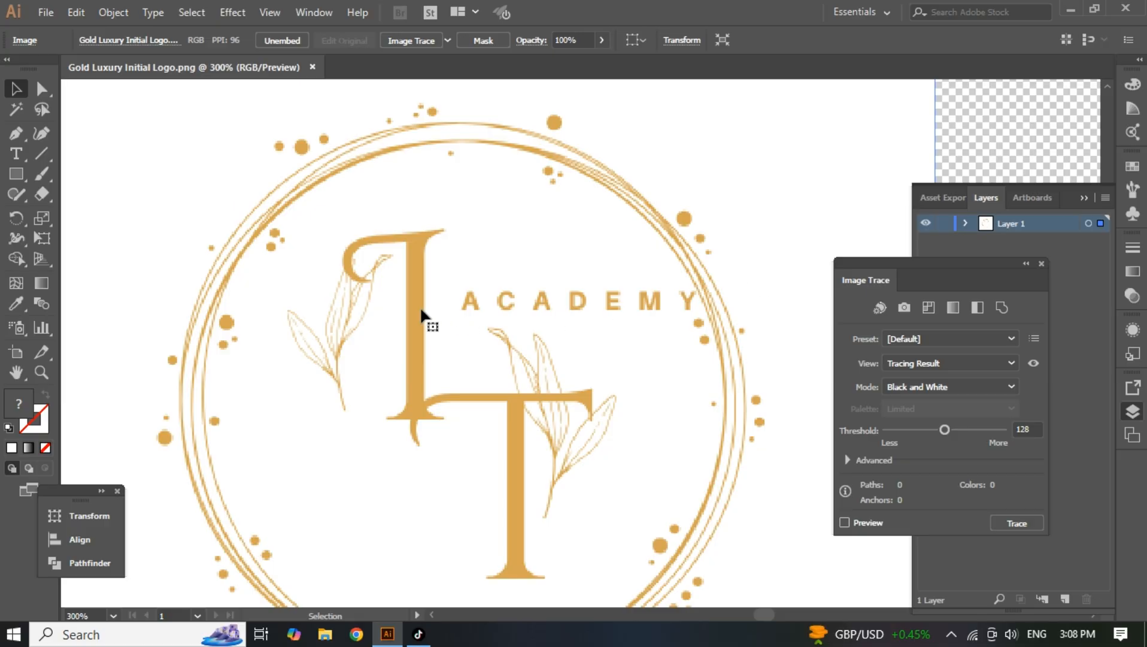
pyautogui.scroll(2, 417, 293)
pyautogui.scroll(-2, 419, 293)
pyautogui.scroll(-1, 529, 347)
pyautogui.scroll(1, 531, 353)
pyautogui.scroll(-1, 533, 360)
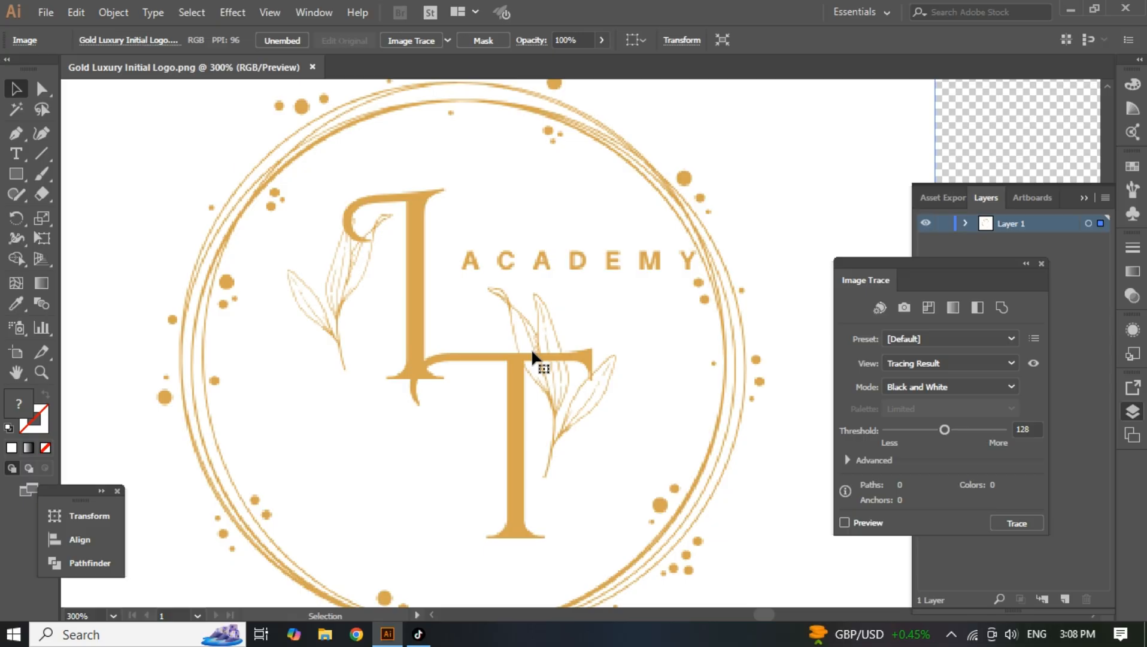
# Set the view magnification to 120% to show the whole logo image.
pyautogui.click(951, 634)
pyautogui.click(815, 195)
pyautogui.click(81, 616)
pyautogui.write('120')
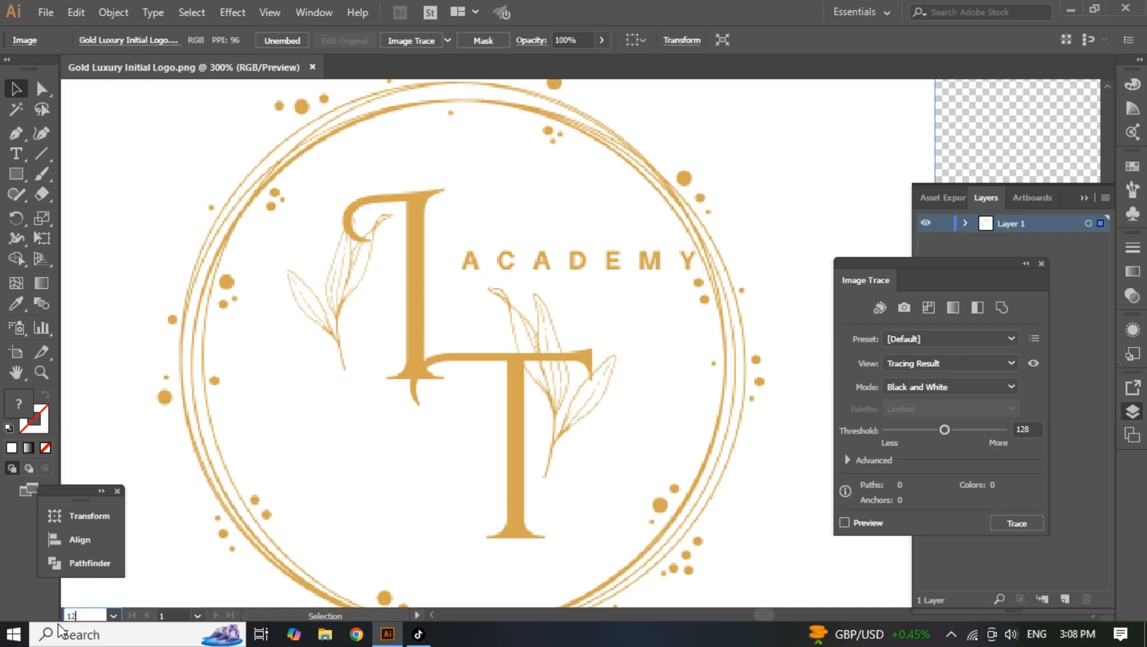
pyautogui.press('Return')
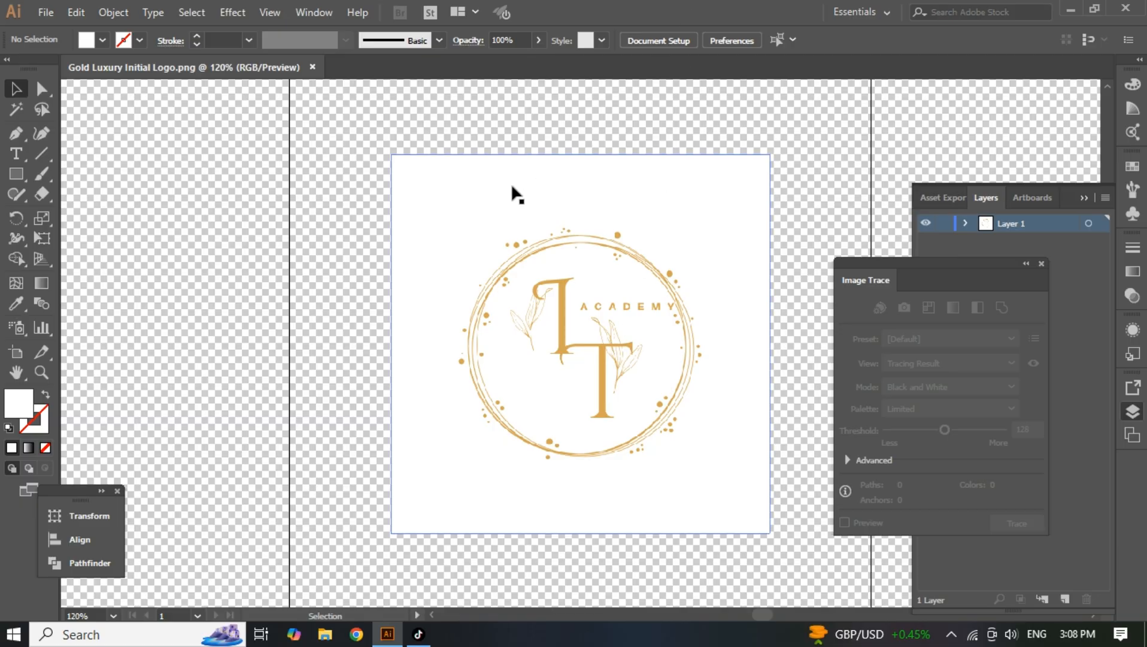
# Try previewing the logo image's trace with the Default black-and-white preset.
pyautogui.click(451, 211)
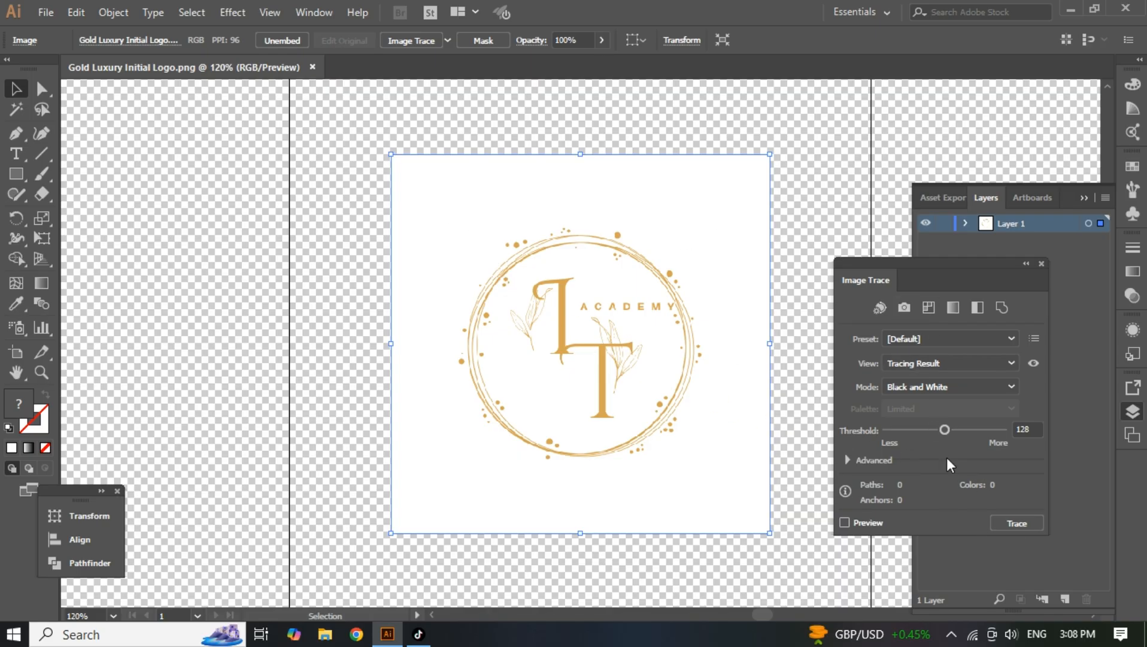
pyautogui.click(846, 524)
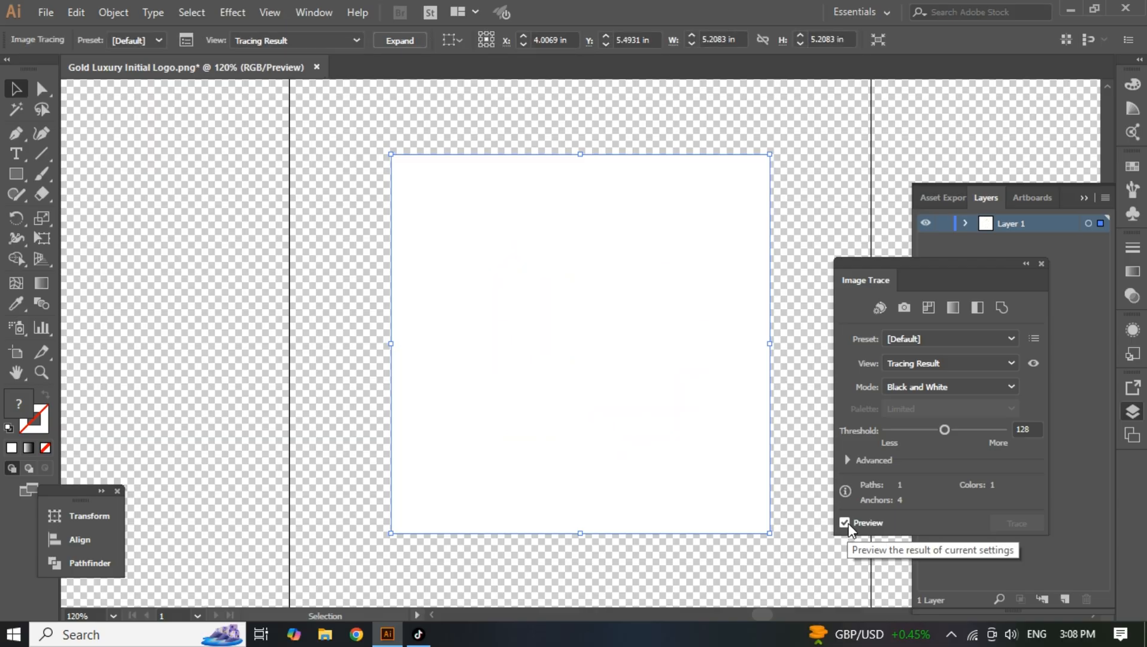
pyautogui.click(845, 523)
pyautogui.click(790, 144)
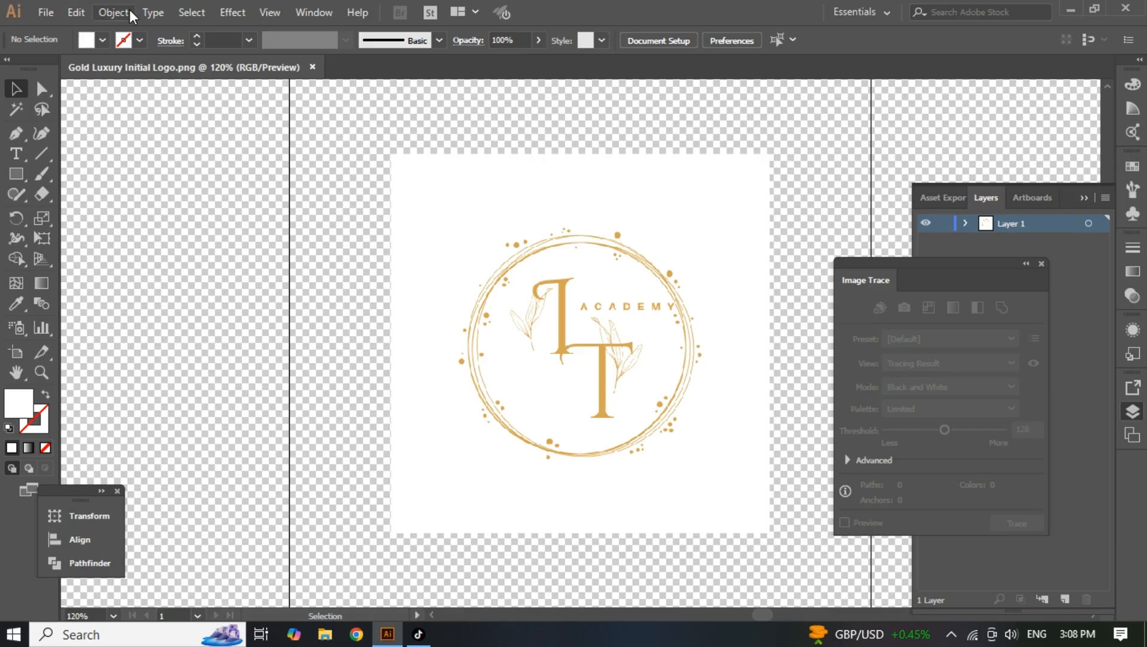
pyautogui.click(109, 11)
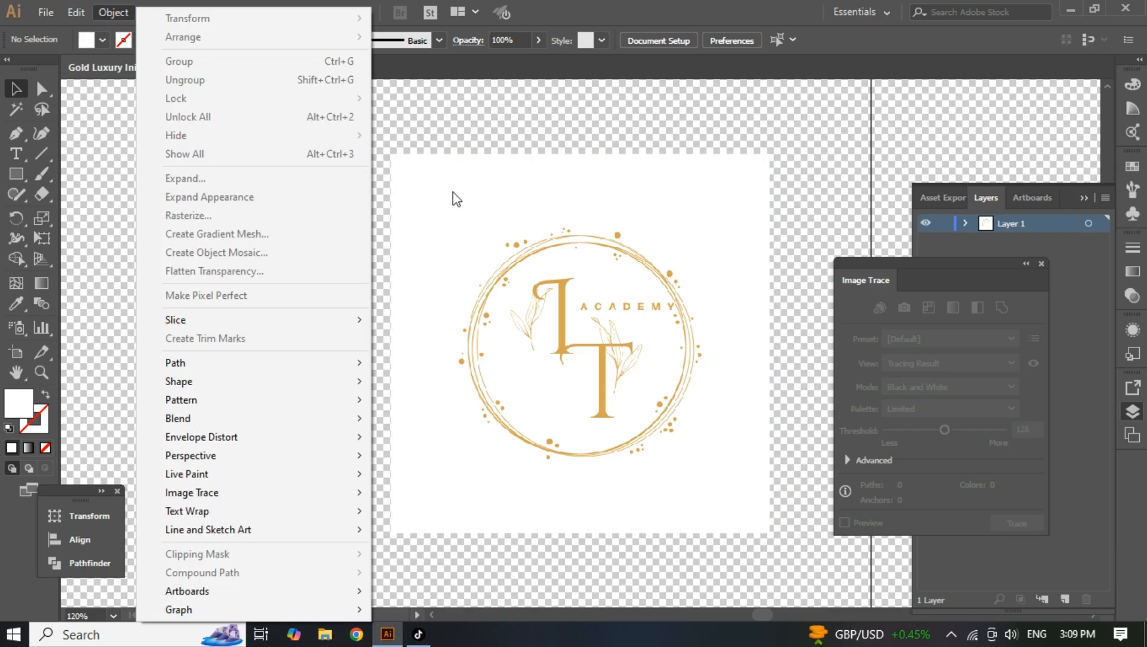
pyautogui.click(516, 184)
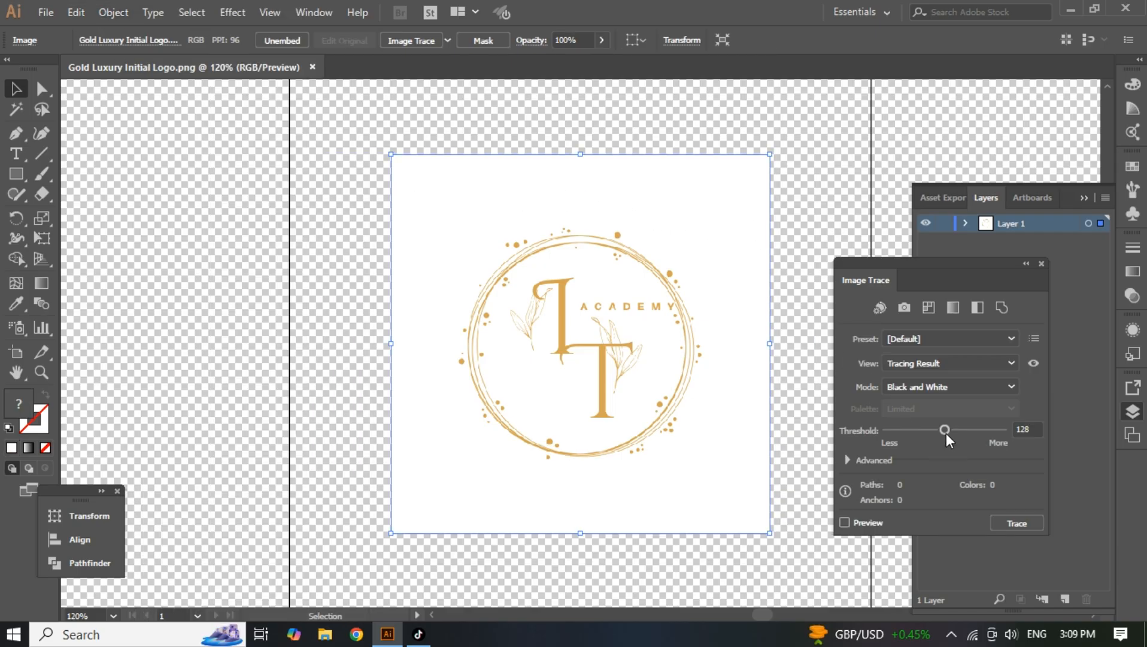
pyautogui.click(113, 12)
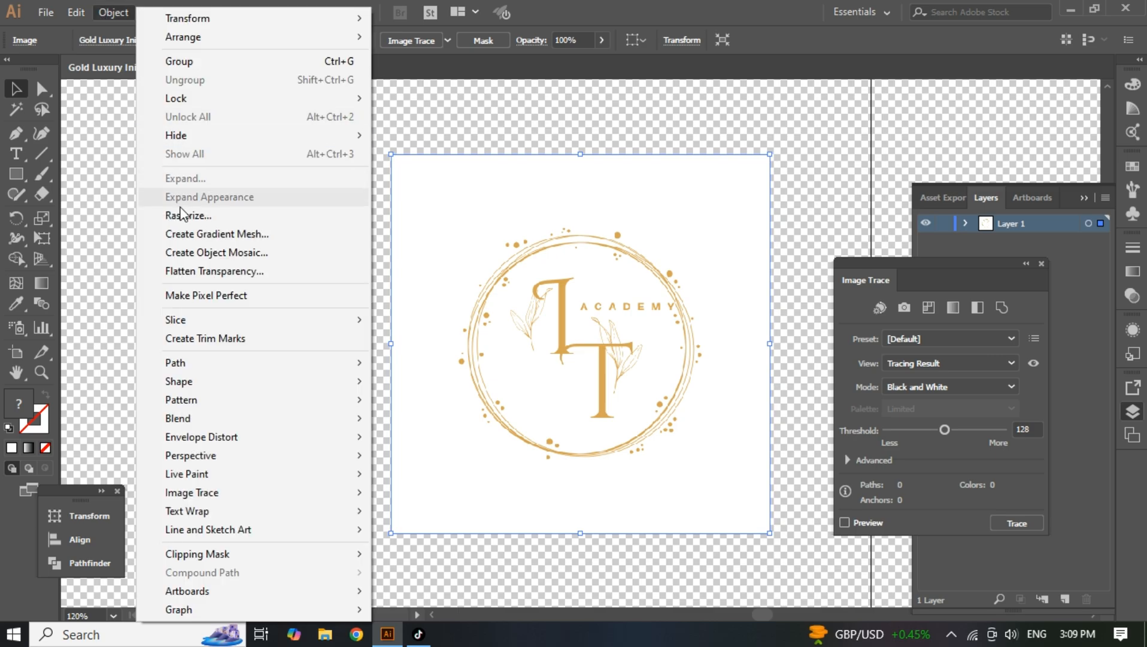
pyautogui.click(780, 427)
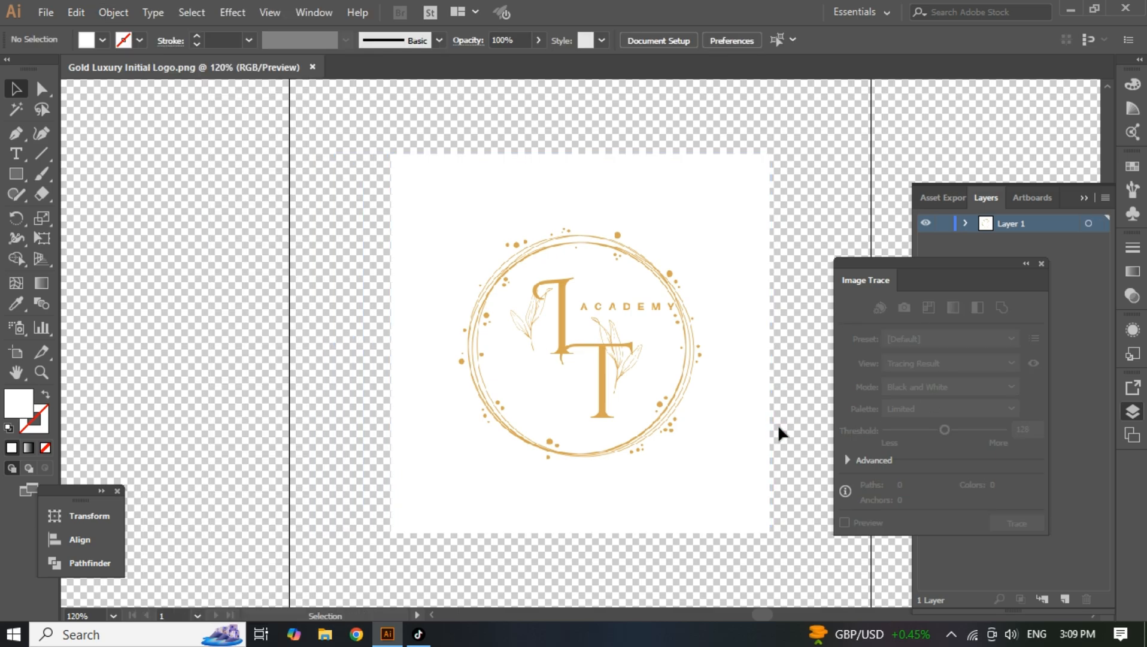
# Trace the logo image with the High Fidelity Photo preset, keeping the view on Tracing Result.
pyautogui.click(738, 187)
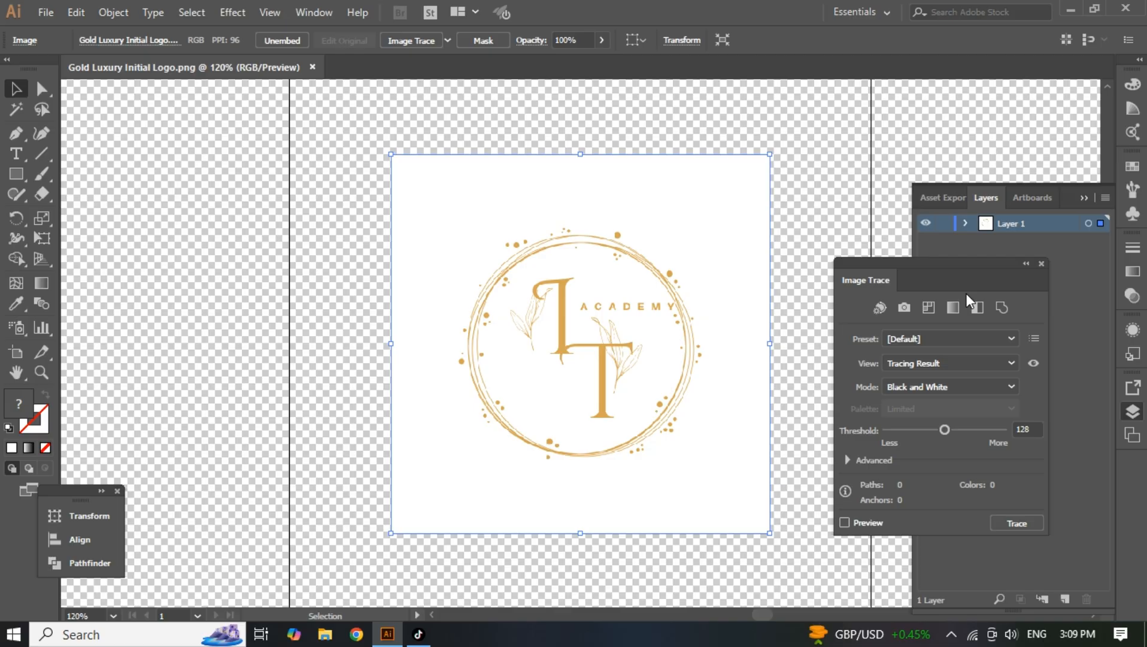
pyautogui.click(954, 359)
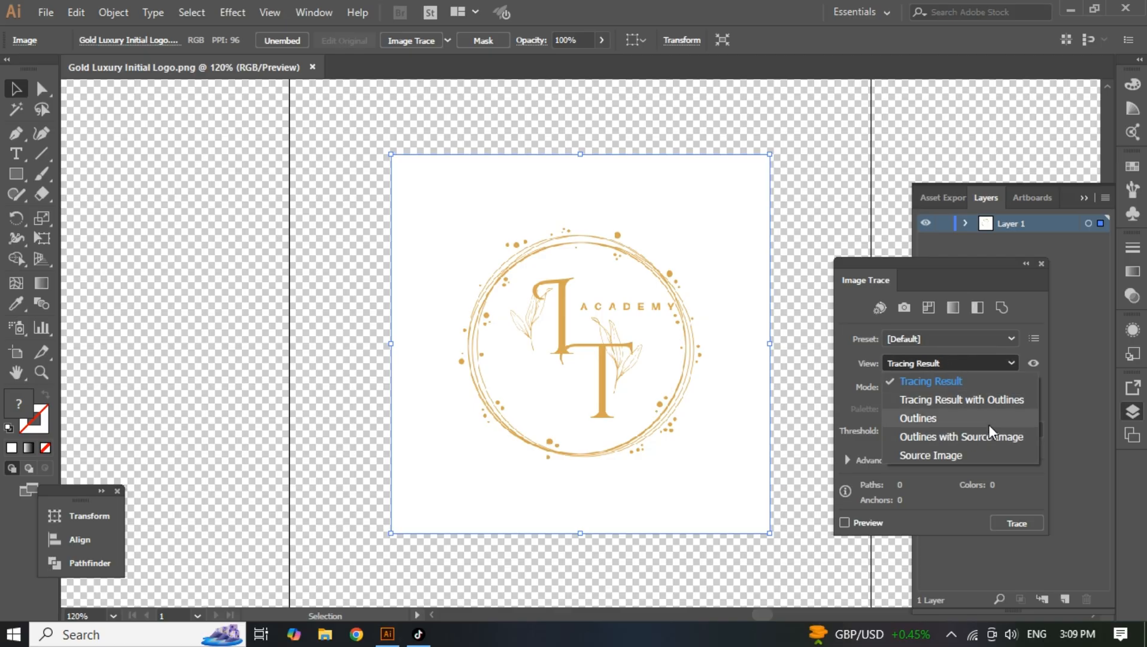
pyautogui.click(1017, 364)
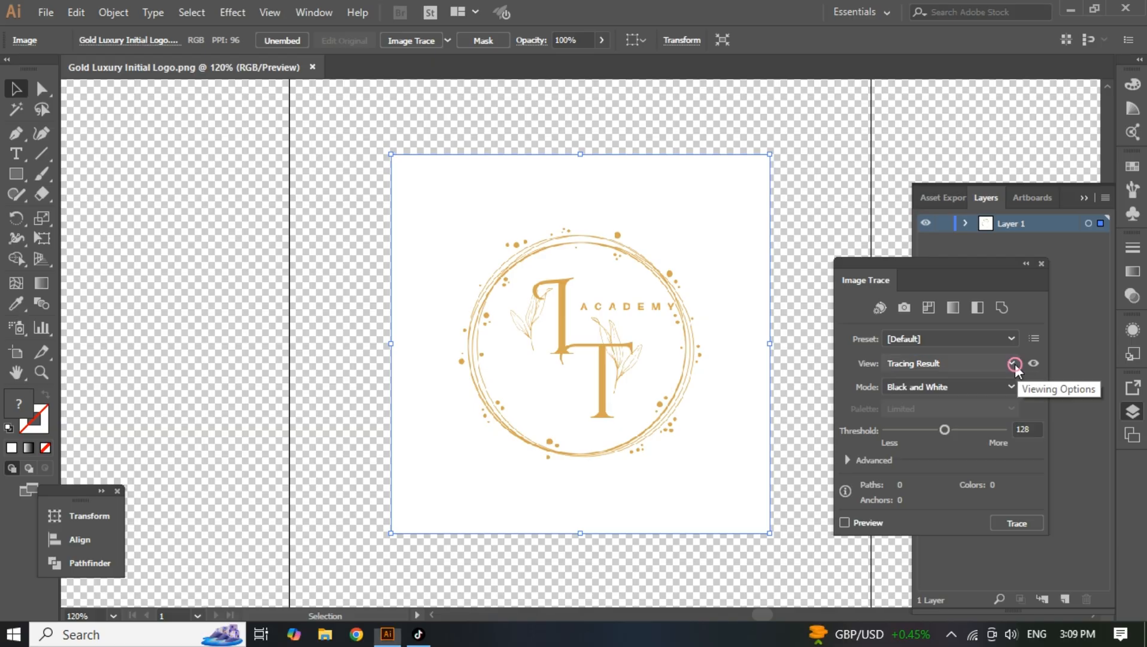
pyautogui.click(1004, 331)
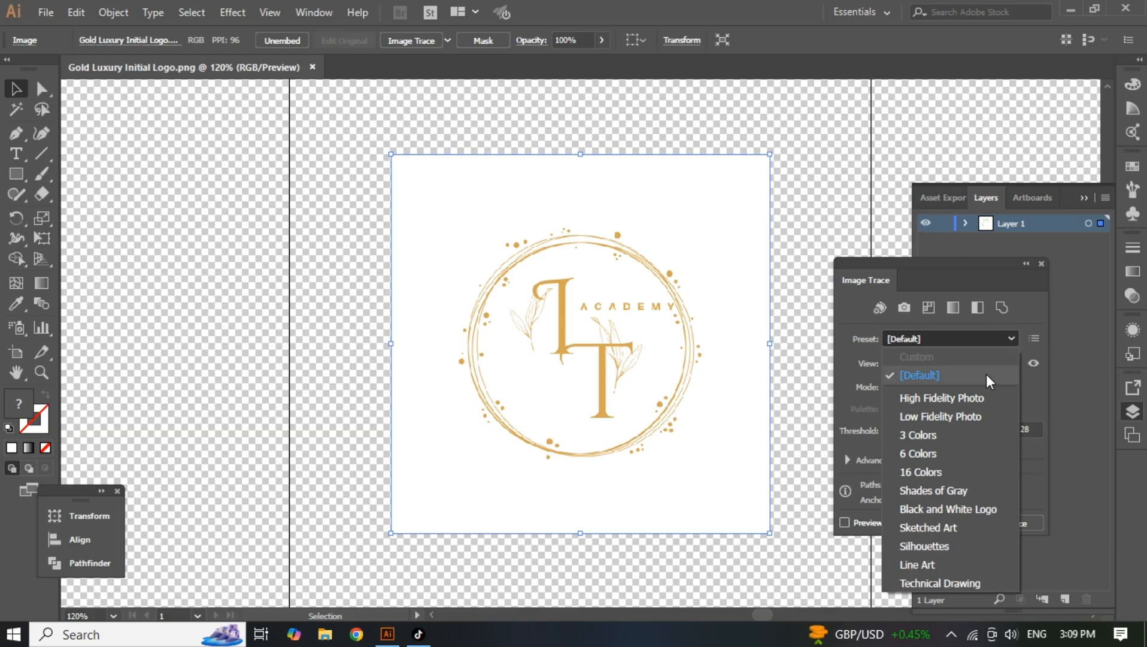
pyautogui.click(962, 400)
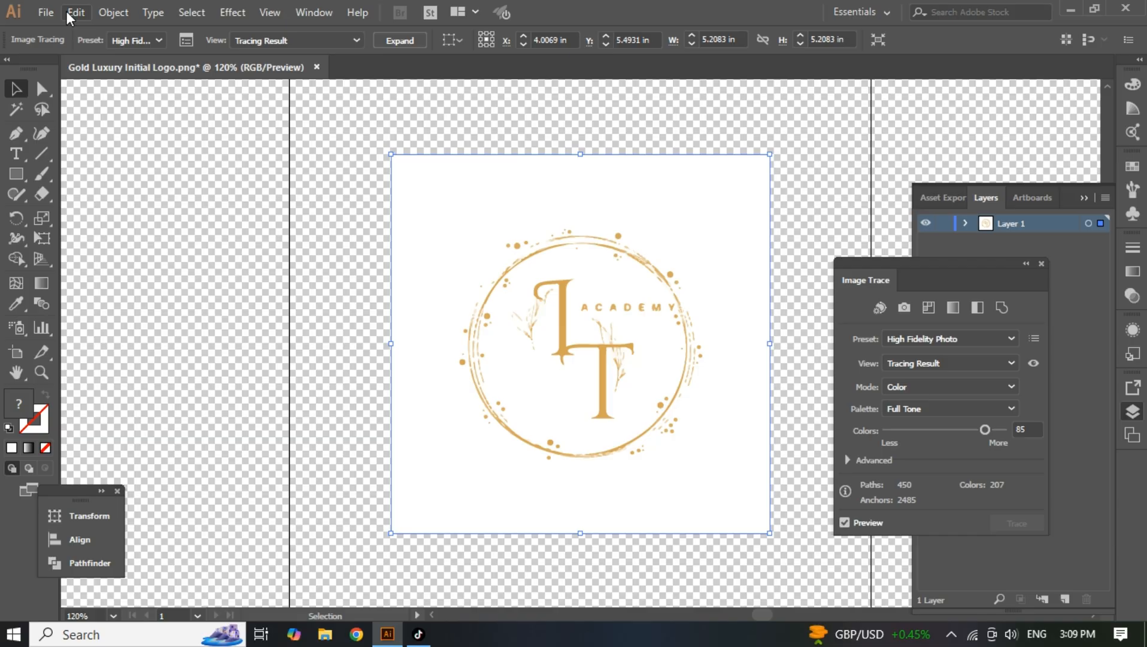
# Try to expand the traced logo with its object and fill, and check the available options for the result.
pyautogui.click(114, 12)
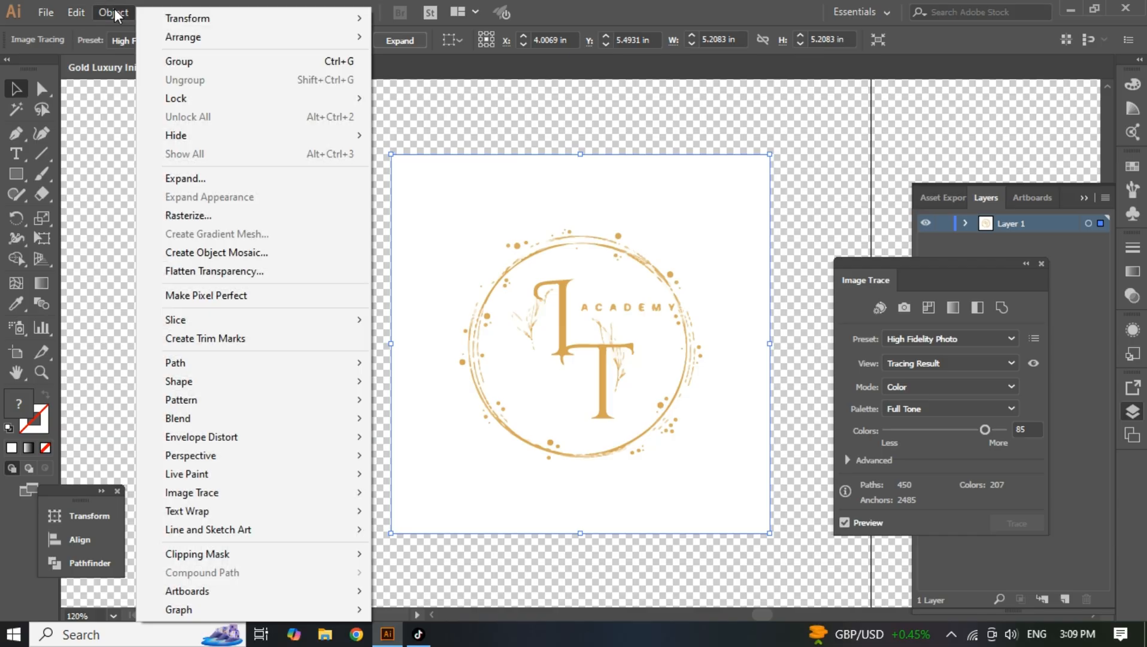
pyautogui.click(202, 182)
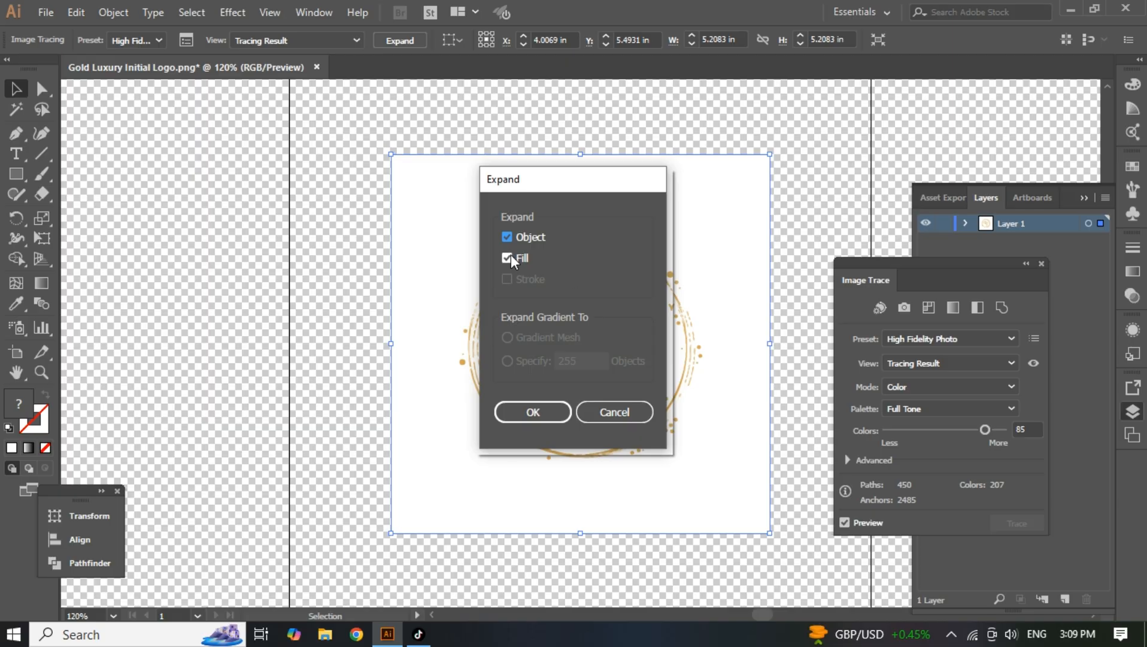
pyautogui.click(506, 237)
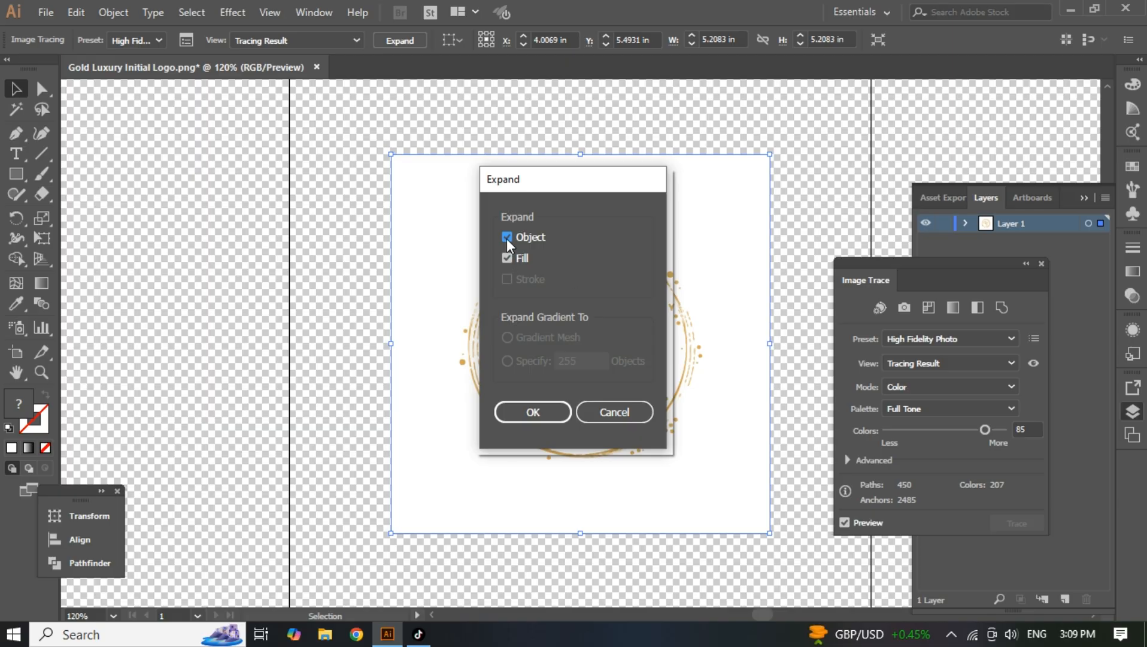
pyautogui.click(531, 413)
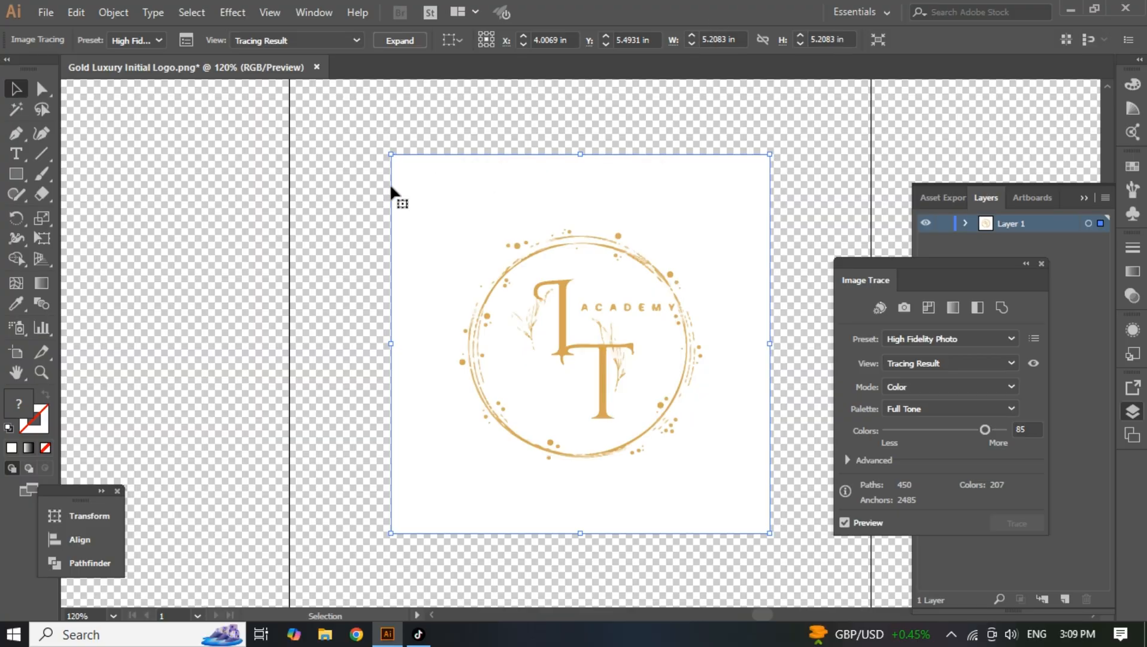
pyautogui.rightClick(453, 198)
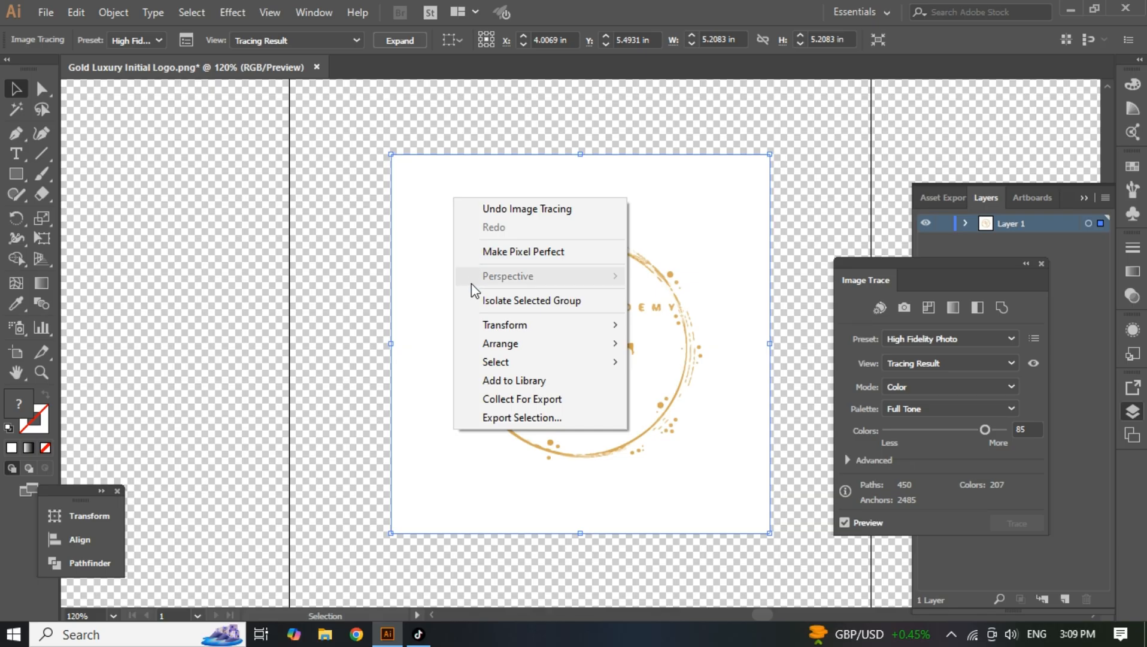
pyautogui.click(383, 129)
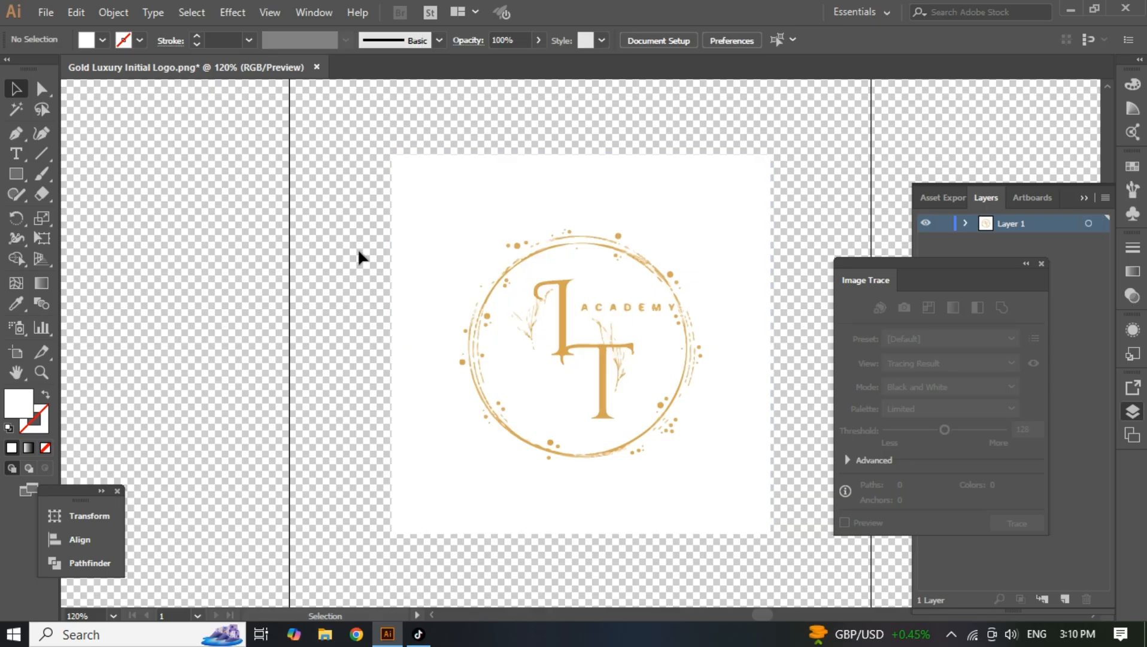
# Select the traced logo and expand it into vector paths with Object and Fill enabled.
pyautogui.moveTo(359, 251); pyautogui.dragTo(606, 407)
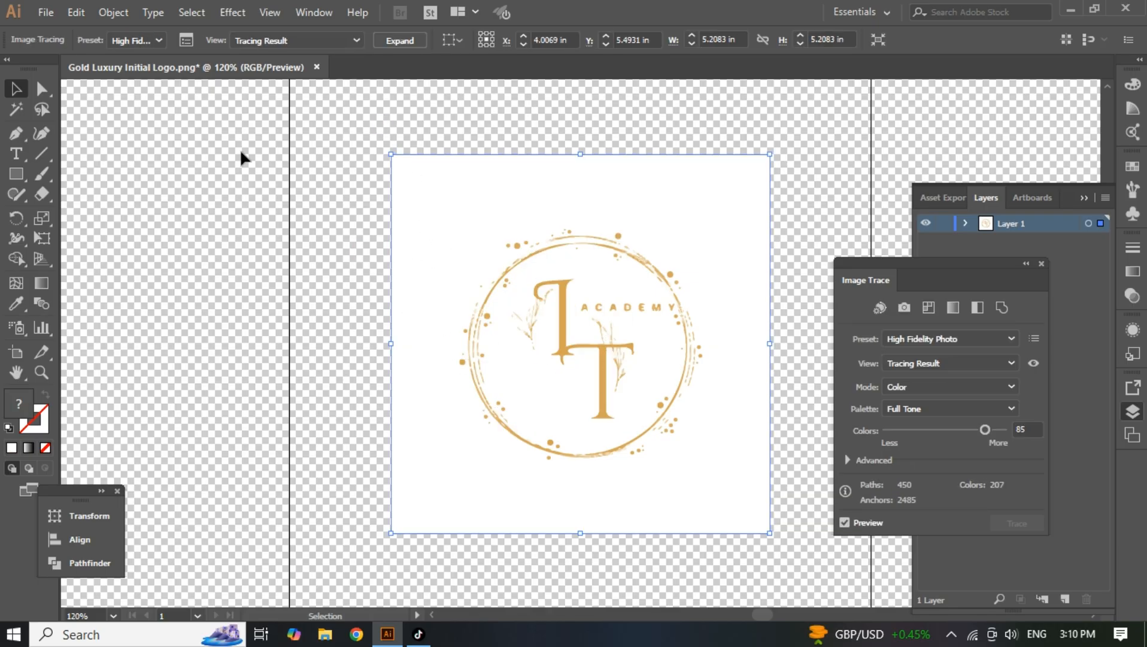
pyautogui.click(114, 11)
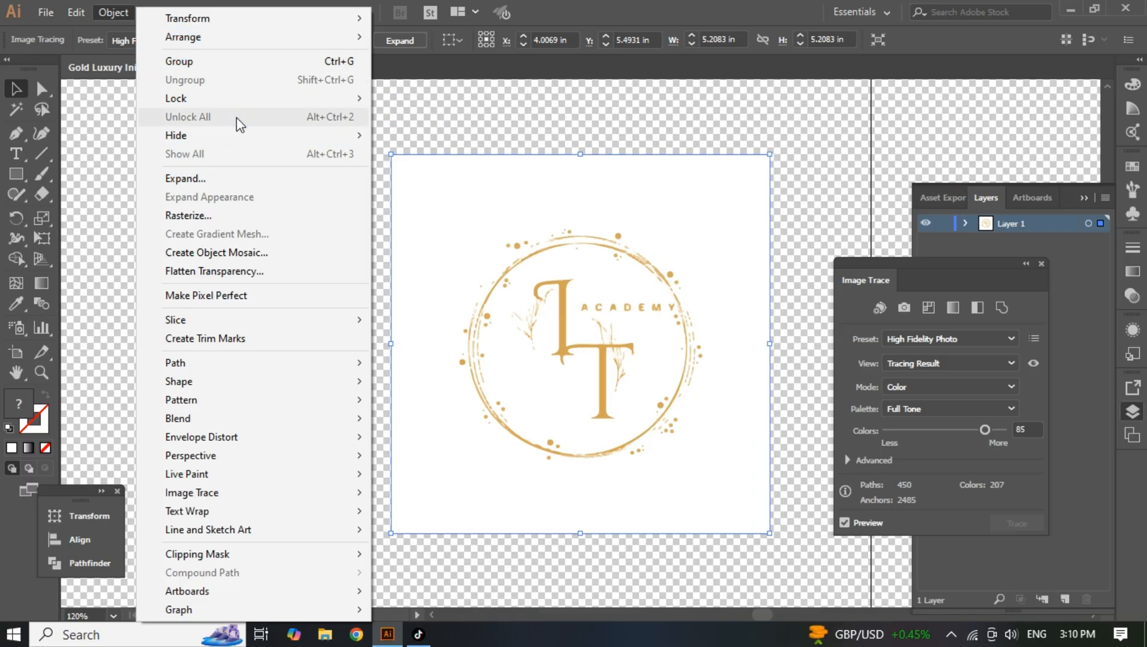
pyautogui.click(211, 180)
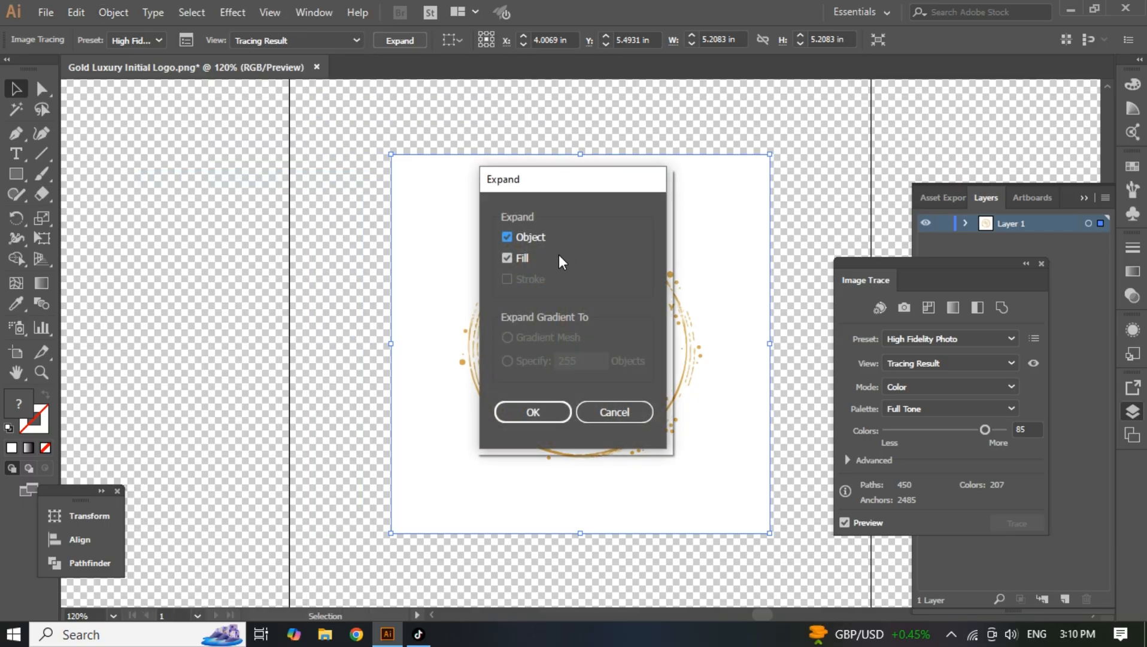
pyautogui.click(532, 409)
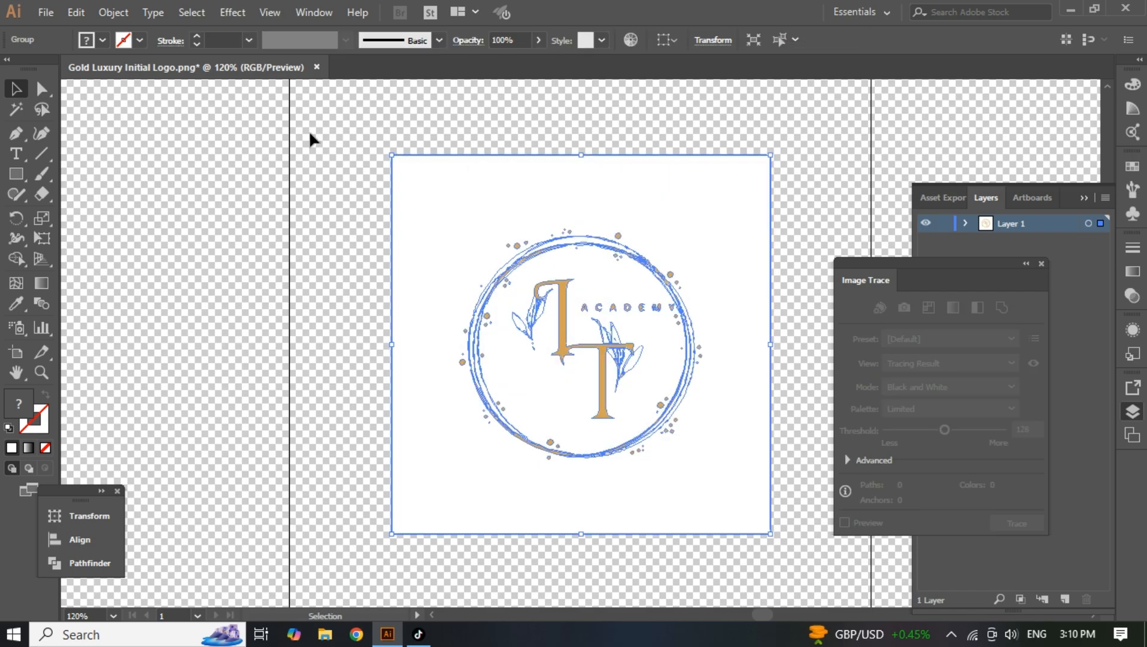
# Ungroup the expanded logo artwork.
pyautogui.click(41, 372)
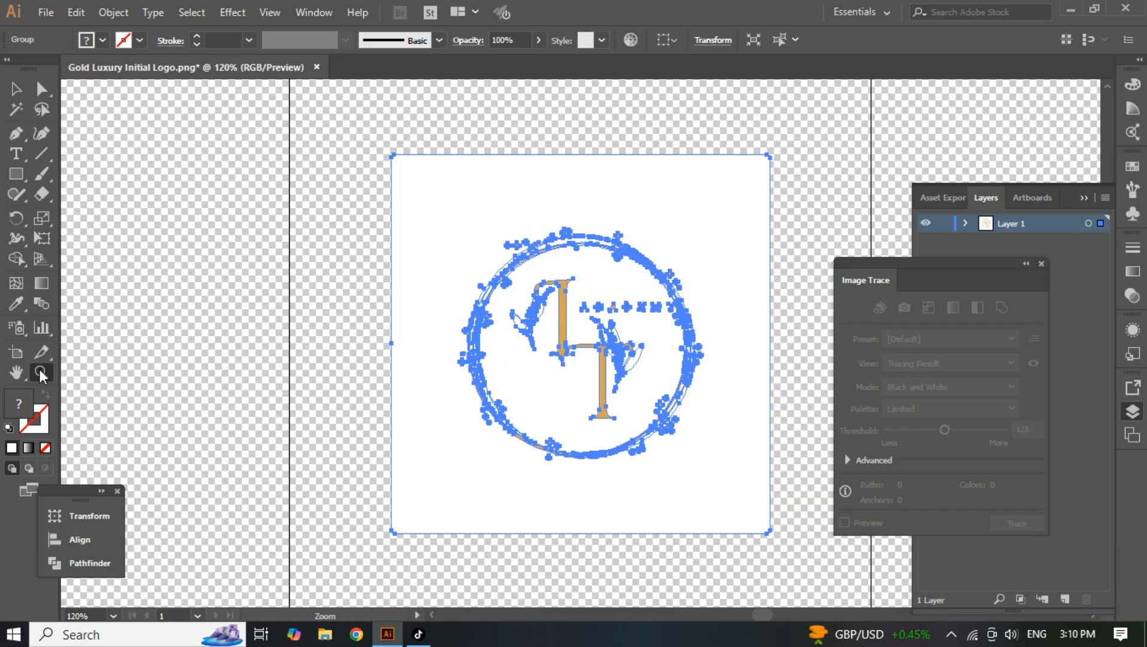
pyautogui.click(750, 487)
pyautogui.click(132, 106)
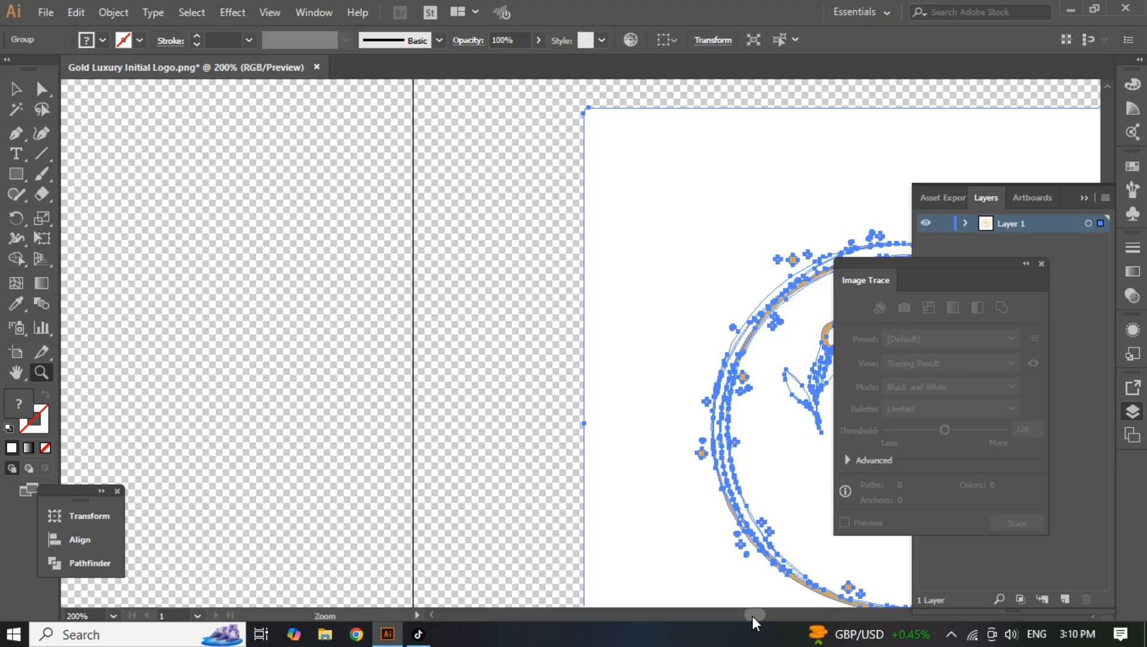
pyautogui.moveTo(752, 615)
pyautogui.mouseDown()
pyautogui.moveTo(777, 618)
pyautogui.moveTo(761, 622)
pyautogui.mouseUp()
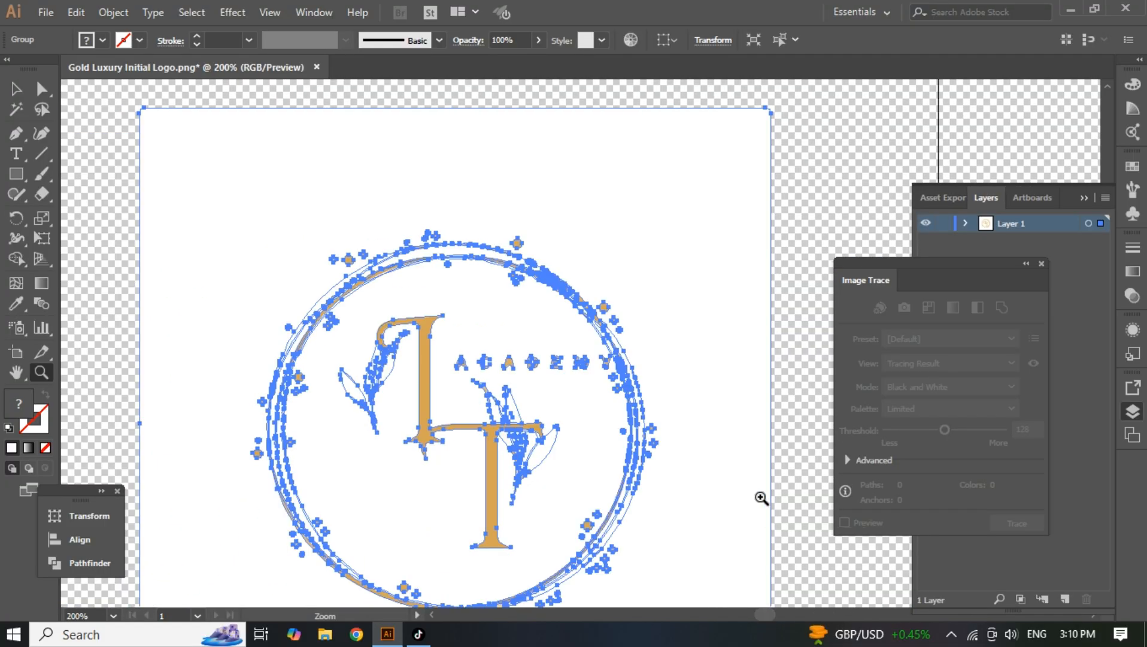
pyautogui.scroll(-2, 758, 497)
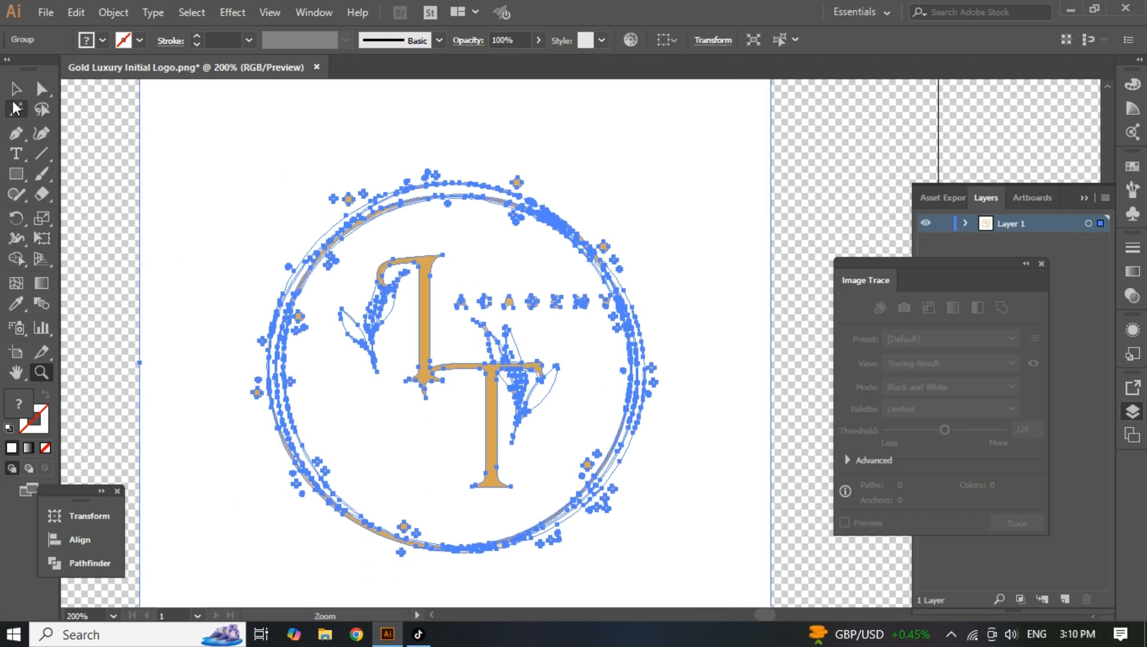
pyautogui.click(15, 89)
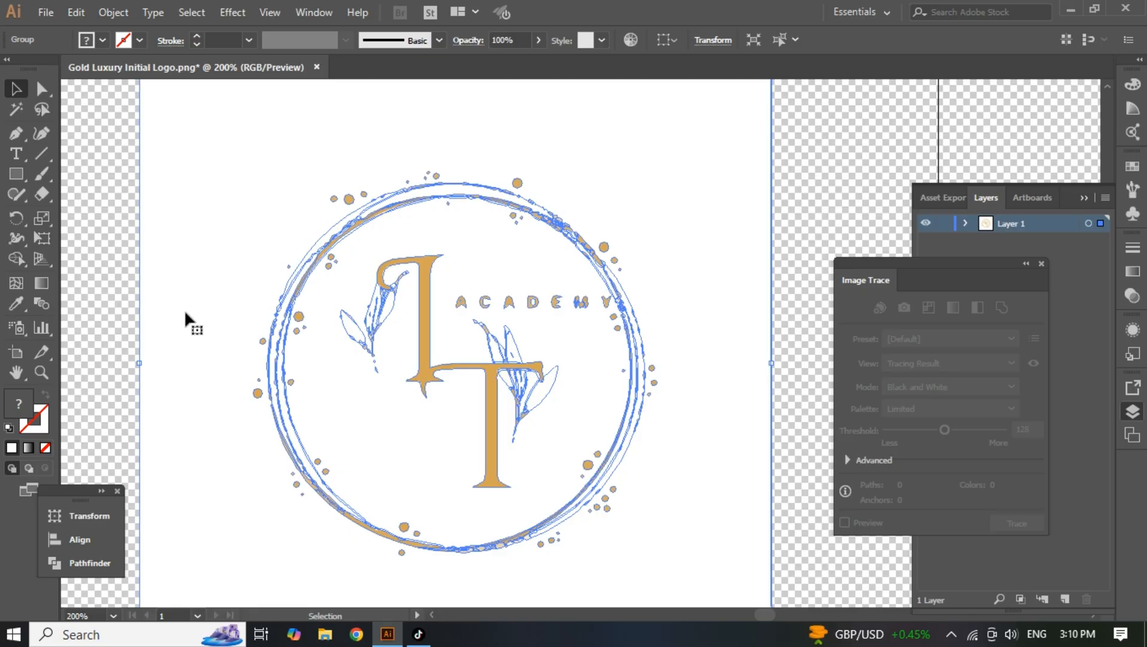
pyautogui.click(41, 90)
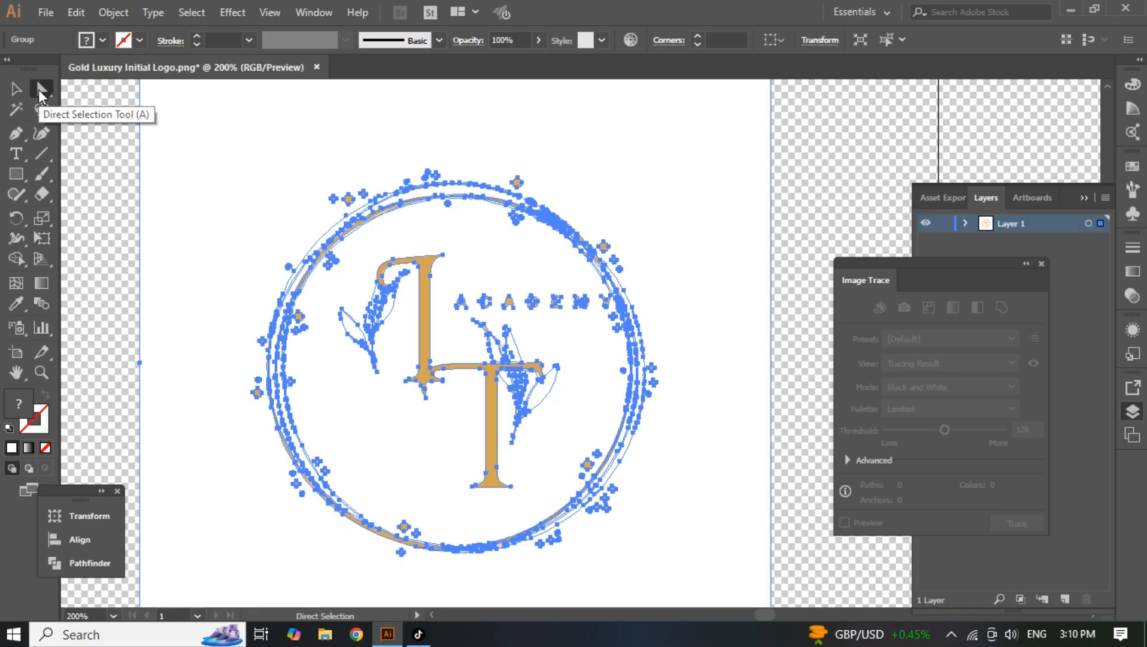
pyautogui.click(16, 89)
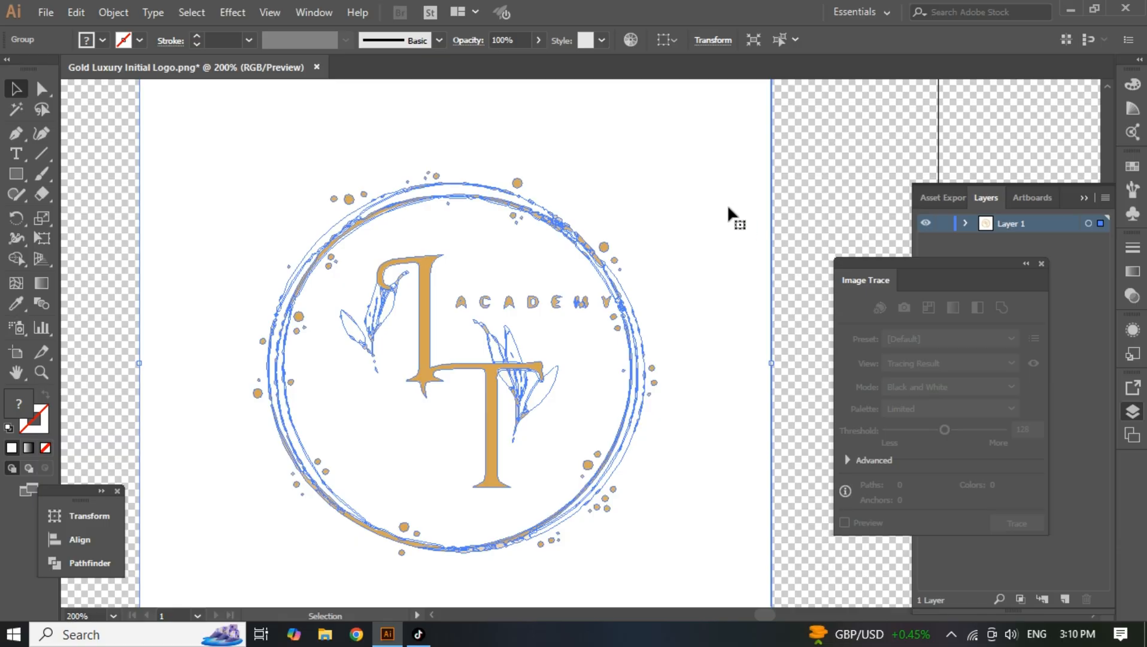
pyautogui.rightClick(690, 231)
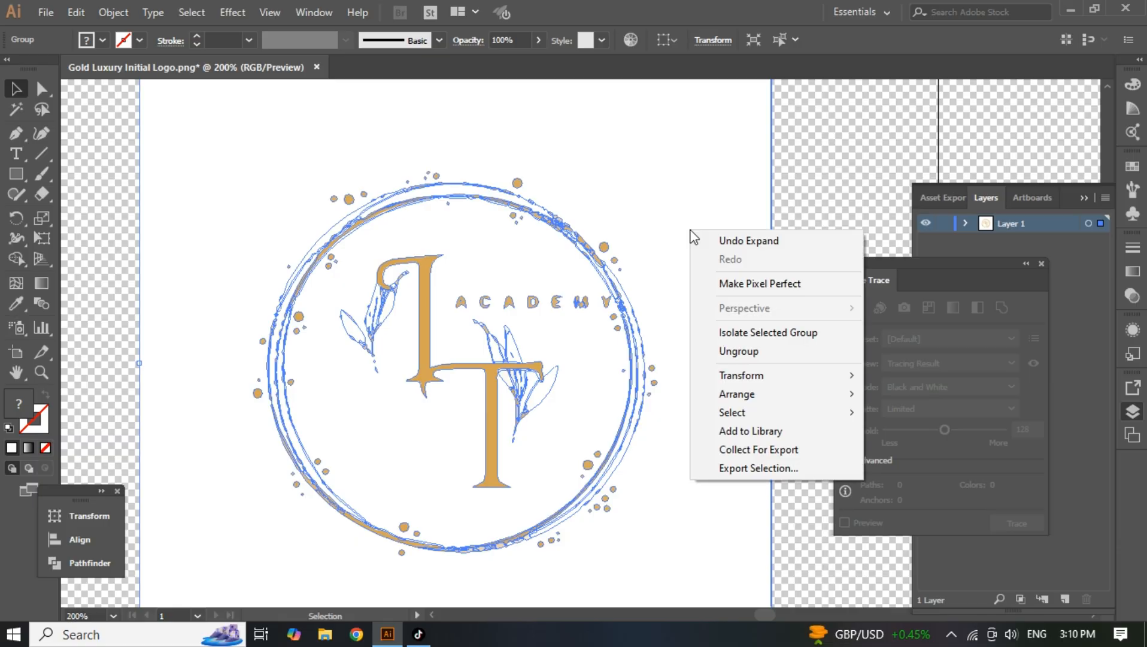
pyautogui.click(740, 351)
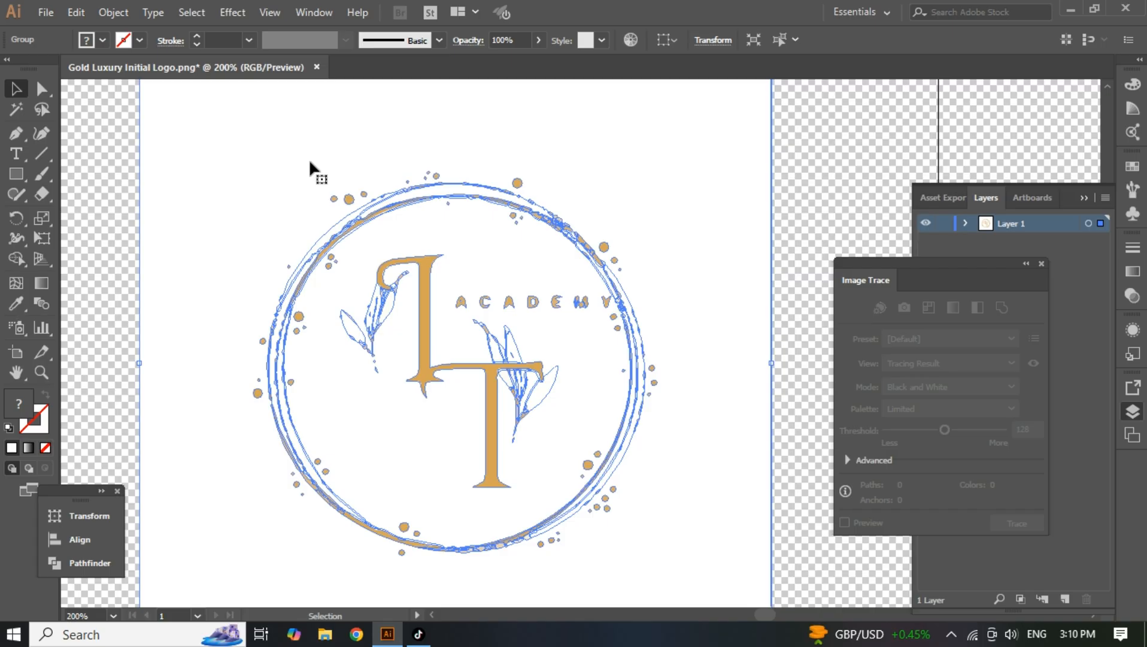
# Reselect the expanded logo artwork and ungroup it once more into separate paths, leaving everything deselected.
pyautogui.click(97, 130)
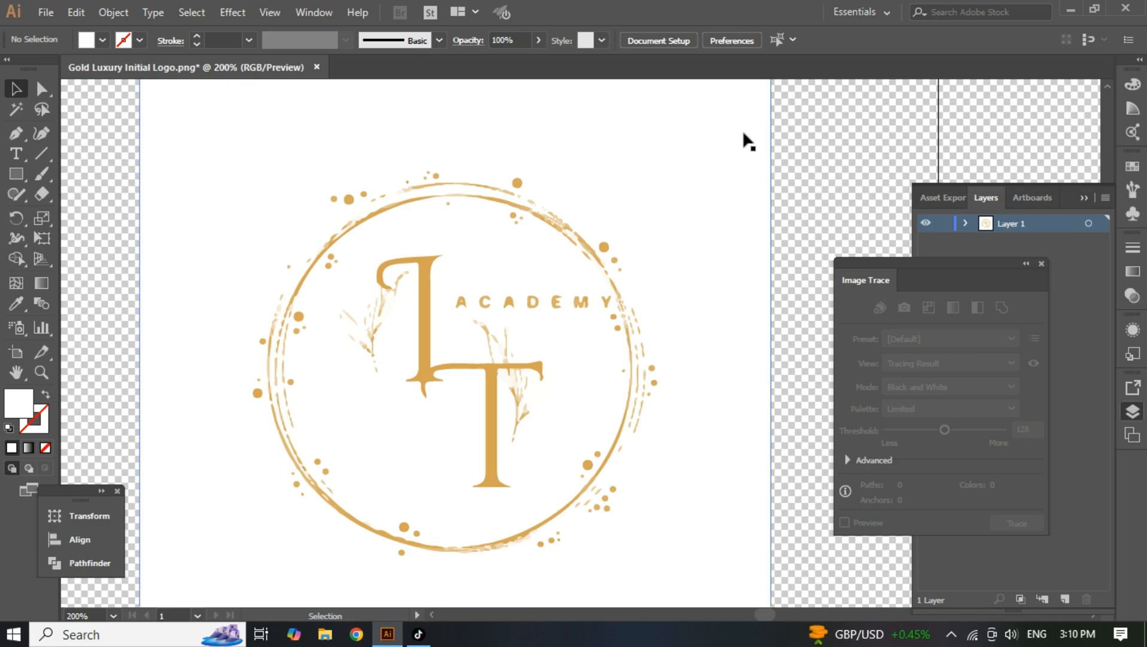
pyautogui.click(697, 141)
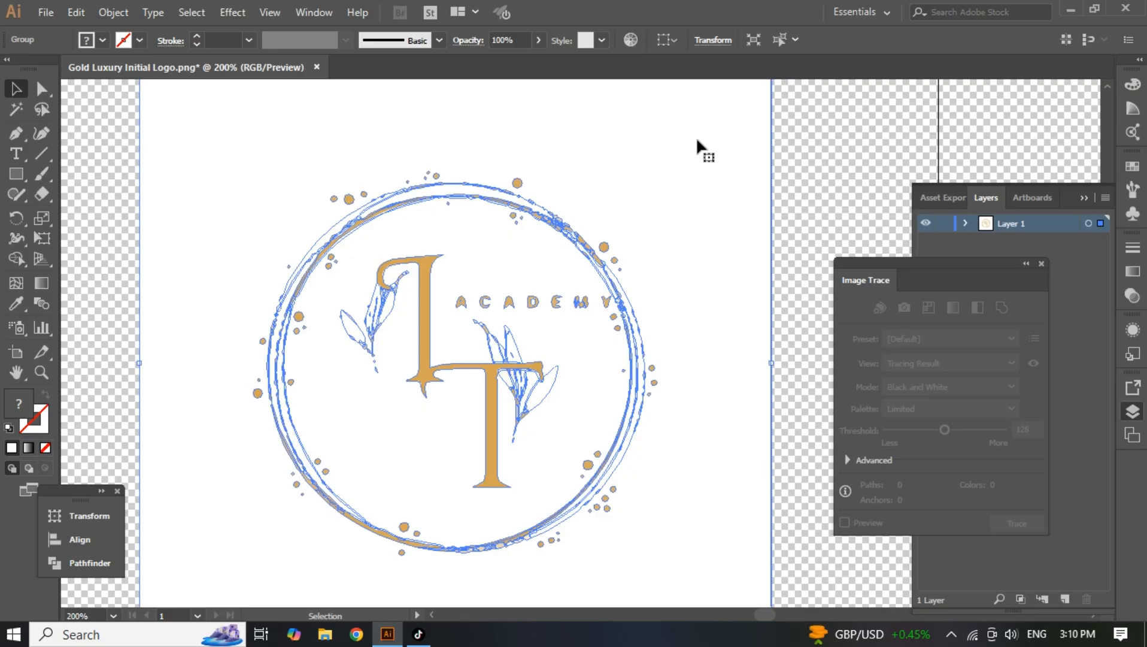
pyautogui.click(819, 133)
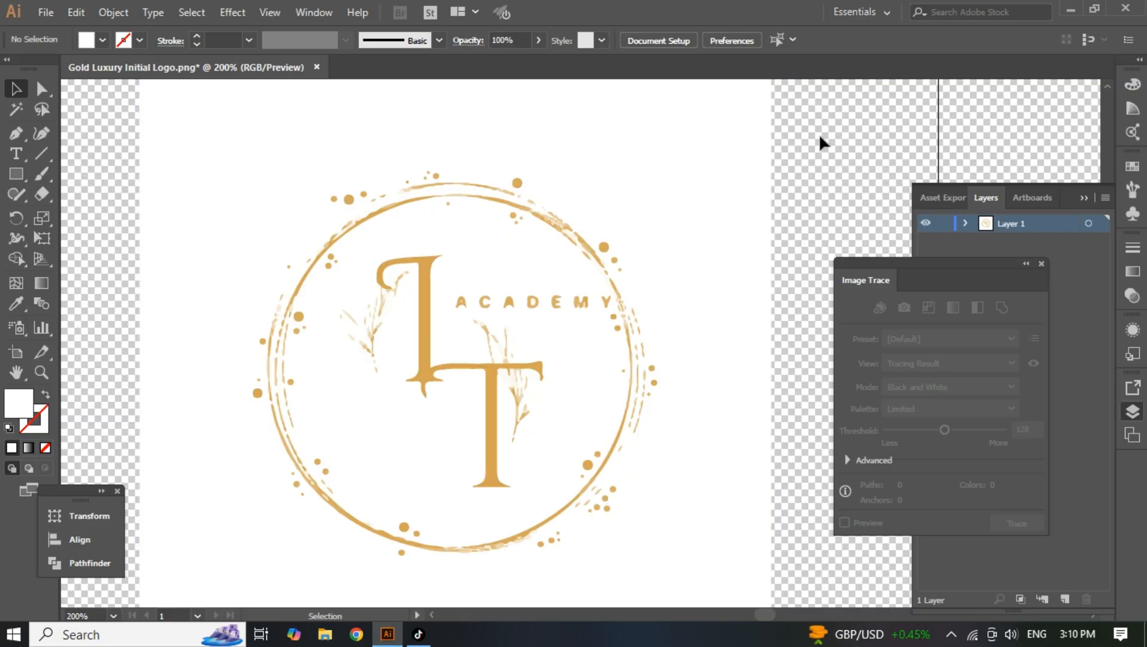
pyautogui.rightClick(637, 202)
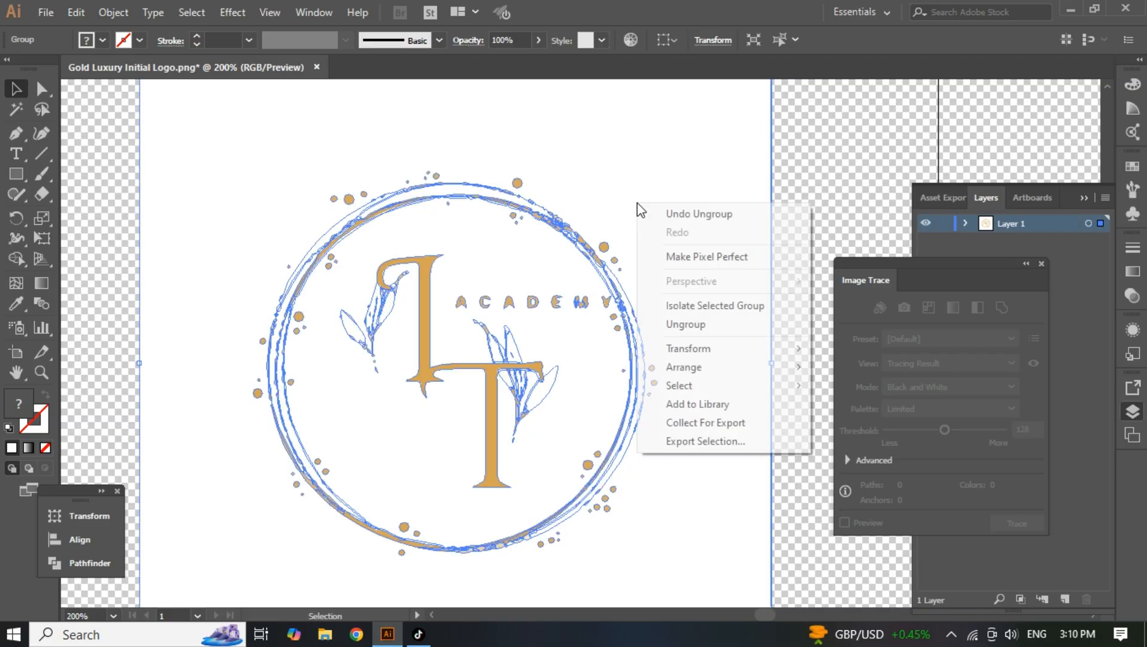
pyautogui.click(686, 324)
pyautogui.click(824, 155)
# Delete the white background path surrounding the logo and the large white circular path inside the ring.
pyautogui.click(759, 159)
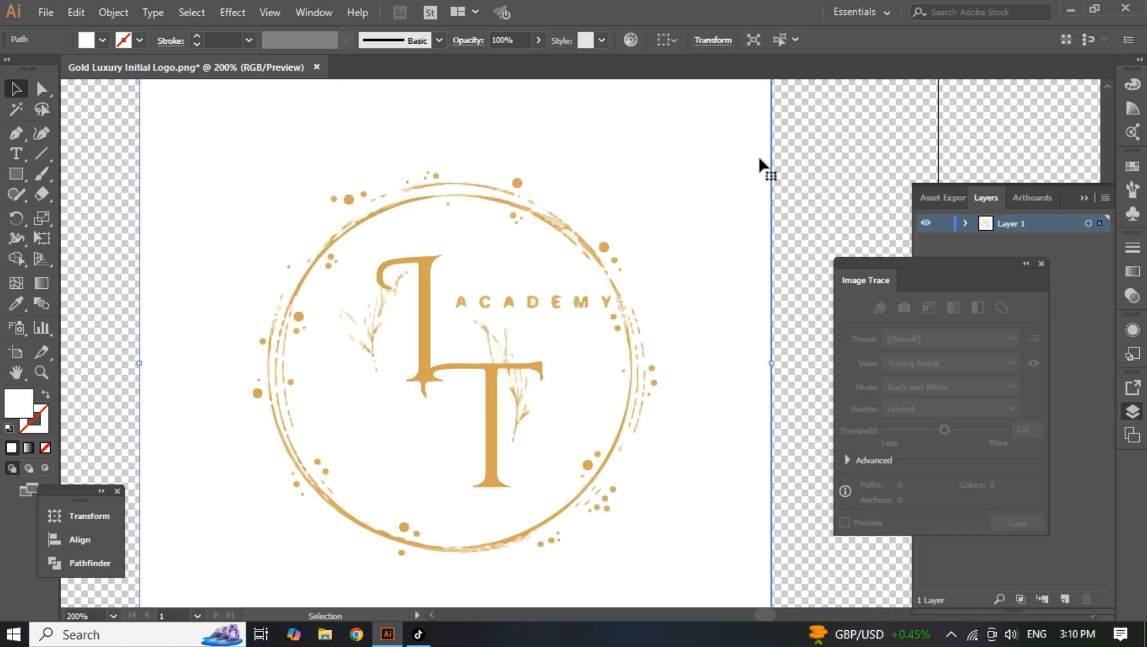
pyautogui.press('Delete')
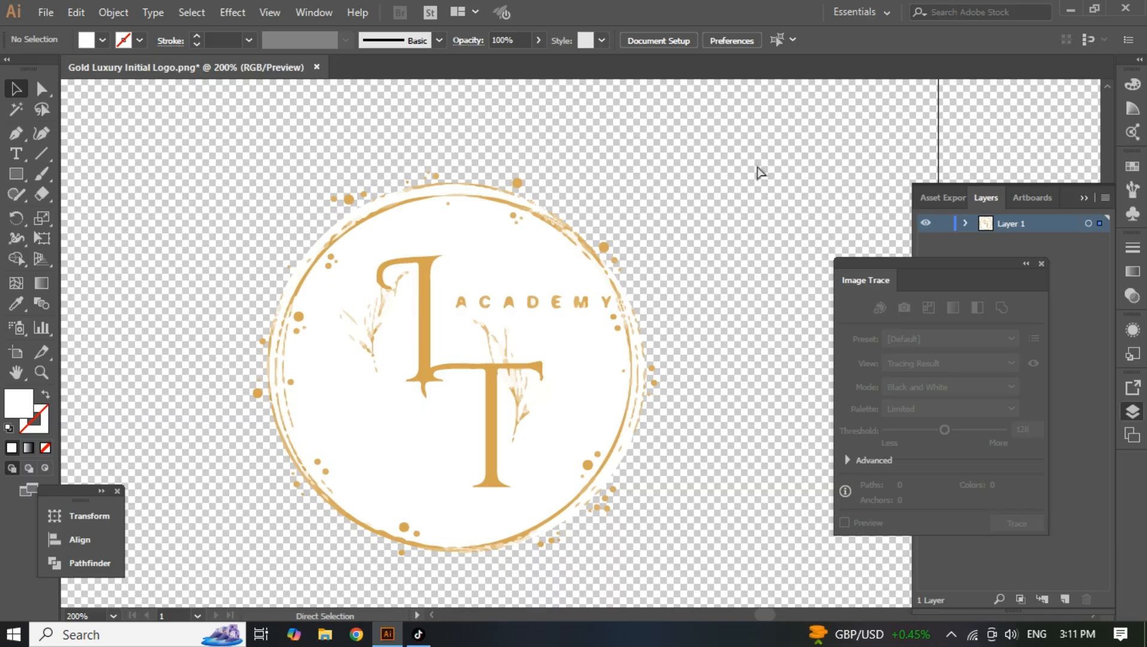
pyautogui.hotkey('ctrl', 'z')
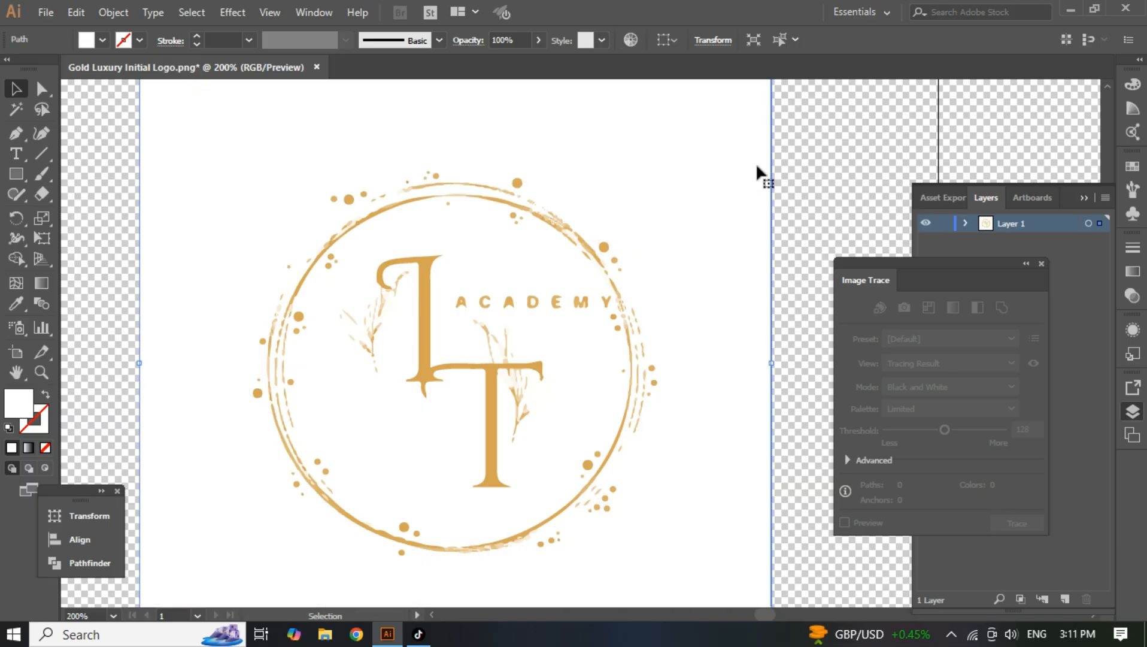
pyautogui.press('Delete')
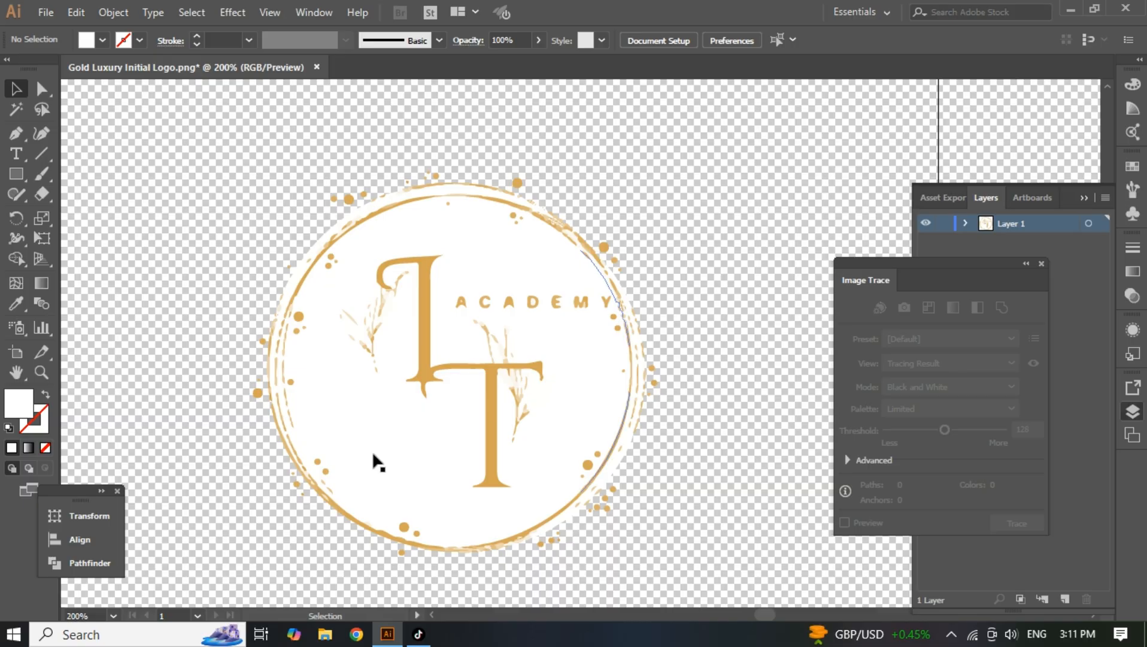
pyautogui.click(440, 413)
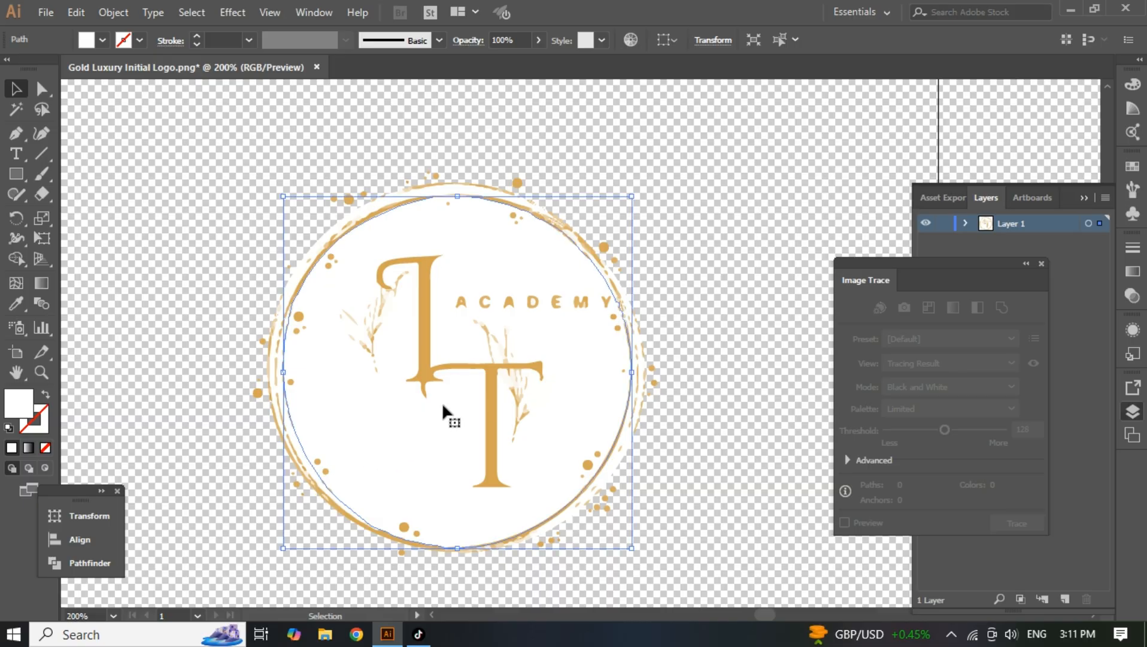
pyautogui.press('Delete')
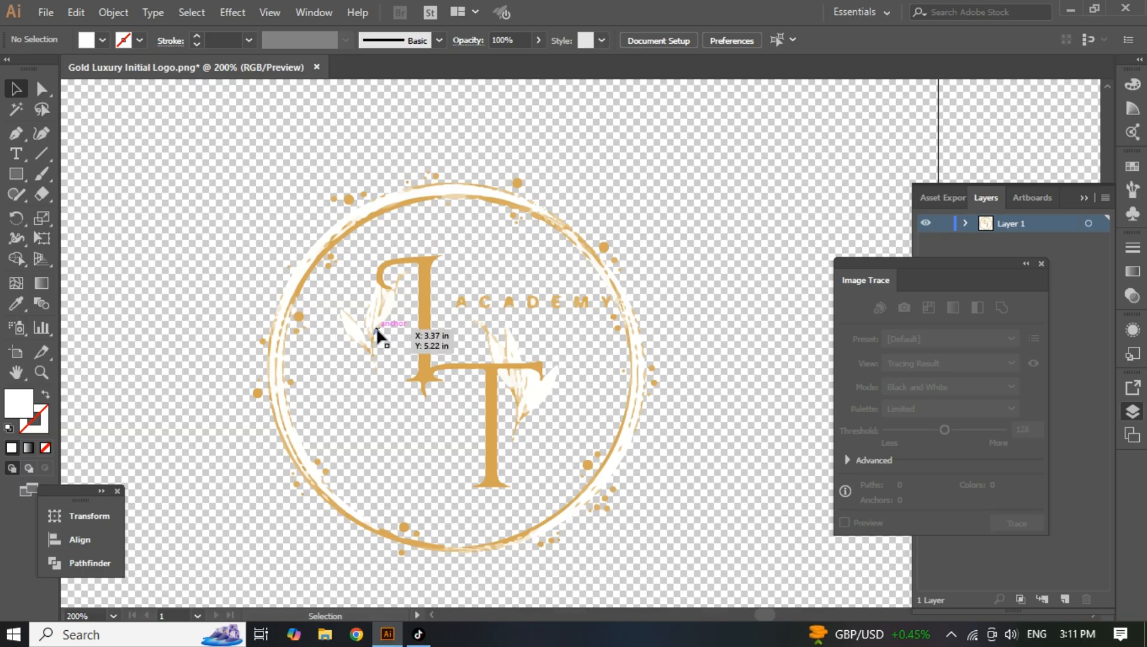